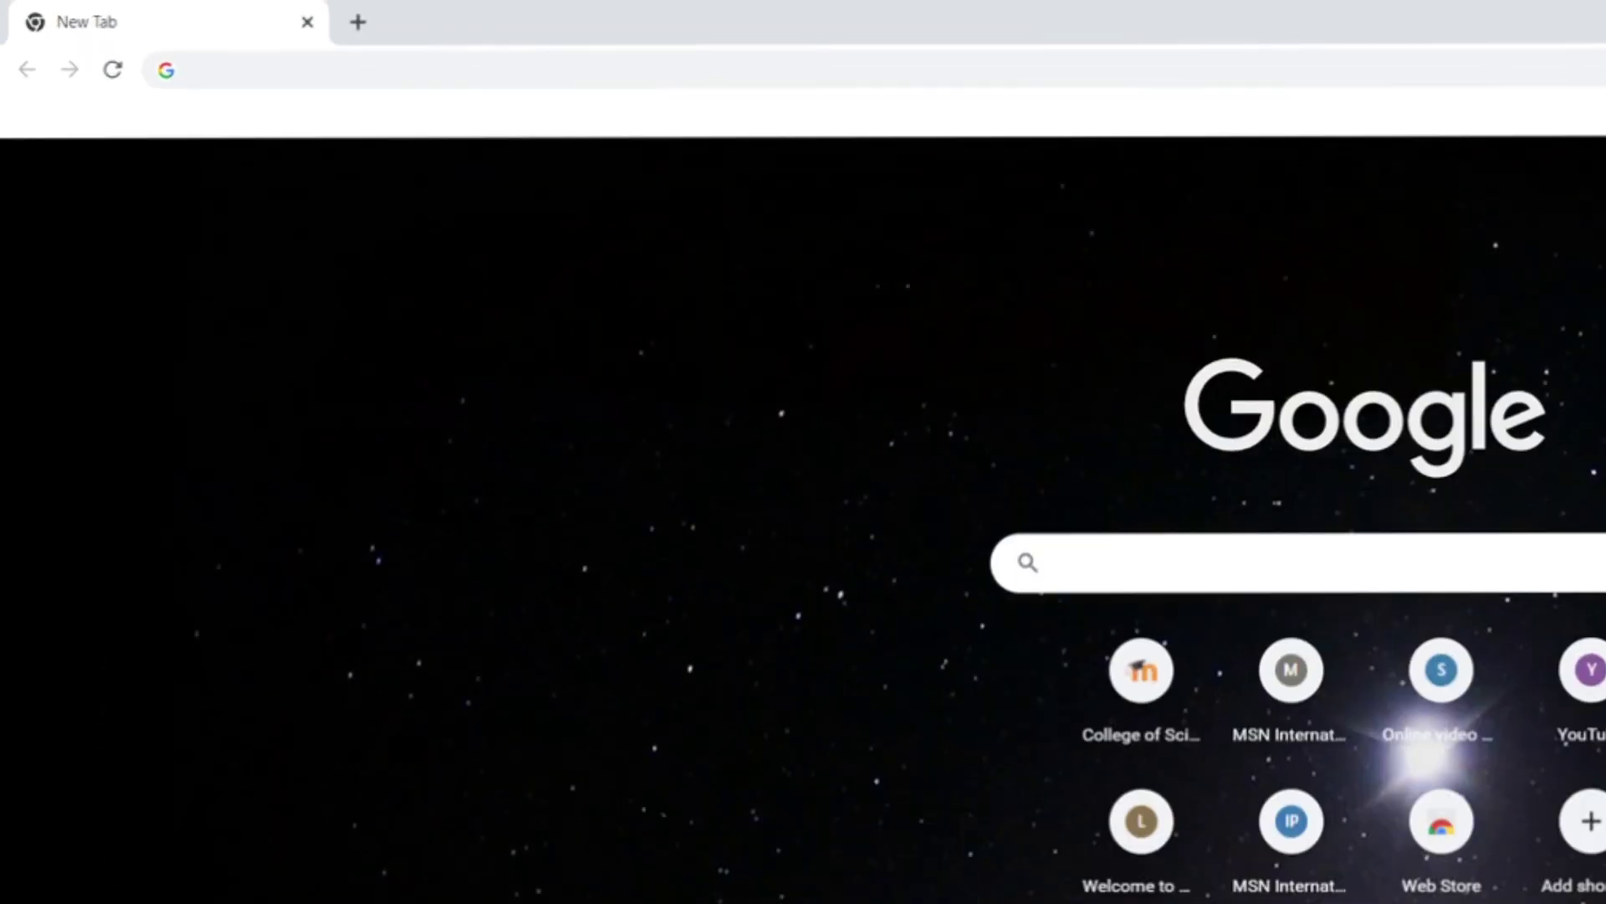
Open mis.molhr.gov.bt and go to the oversea agent application form in the Employers service
text(mis.molhr.gov.bt)
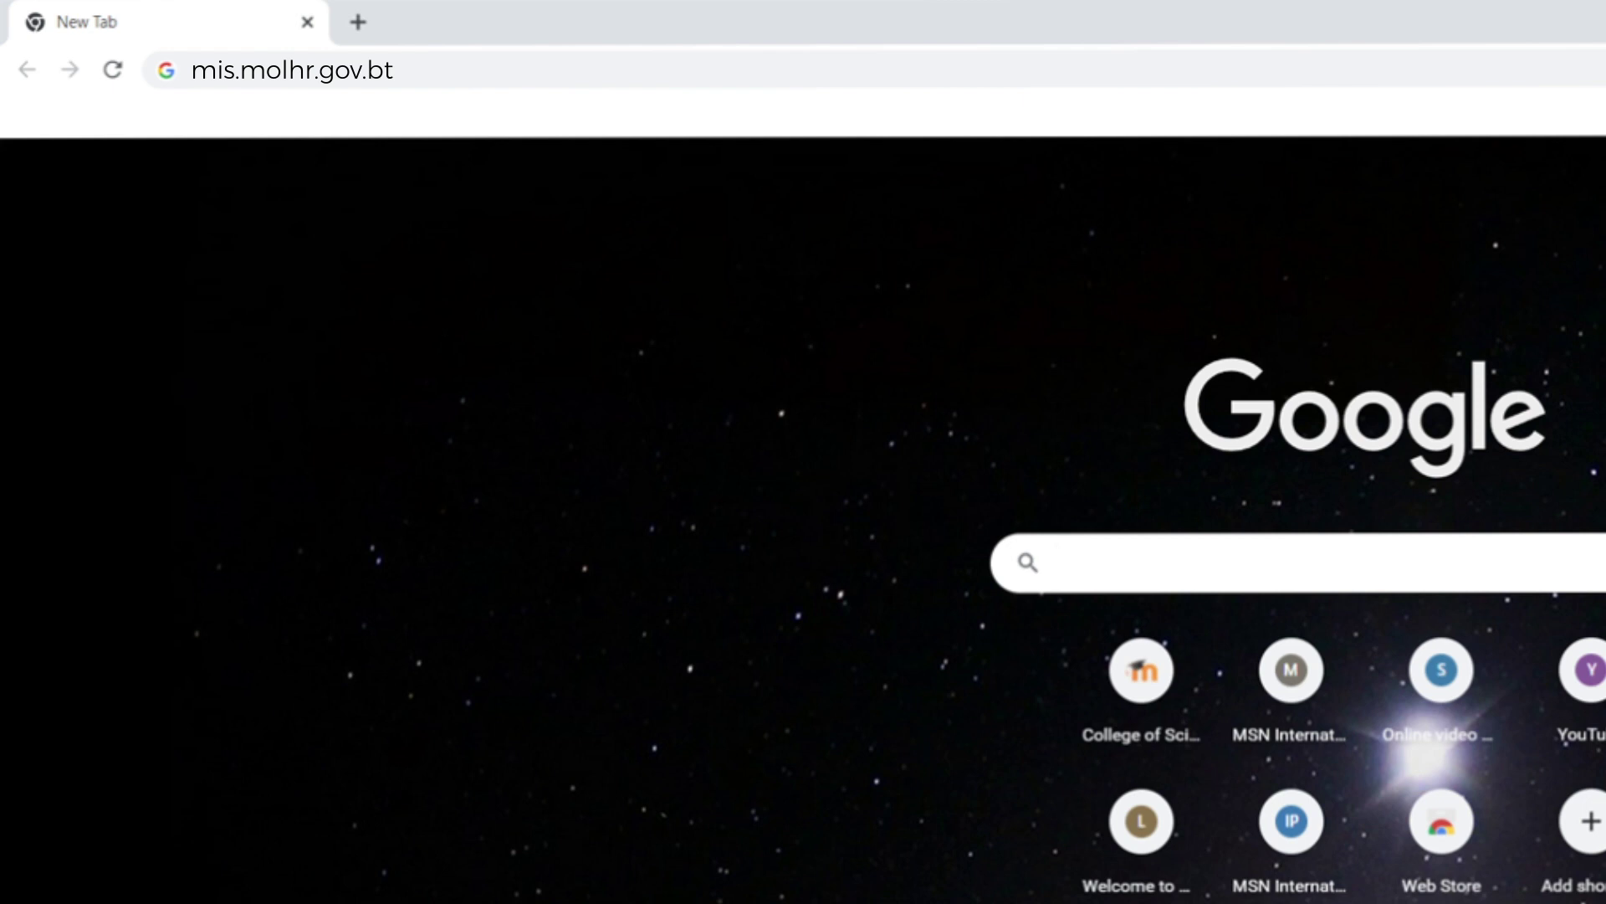
key(Return)
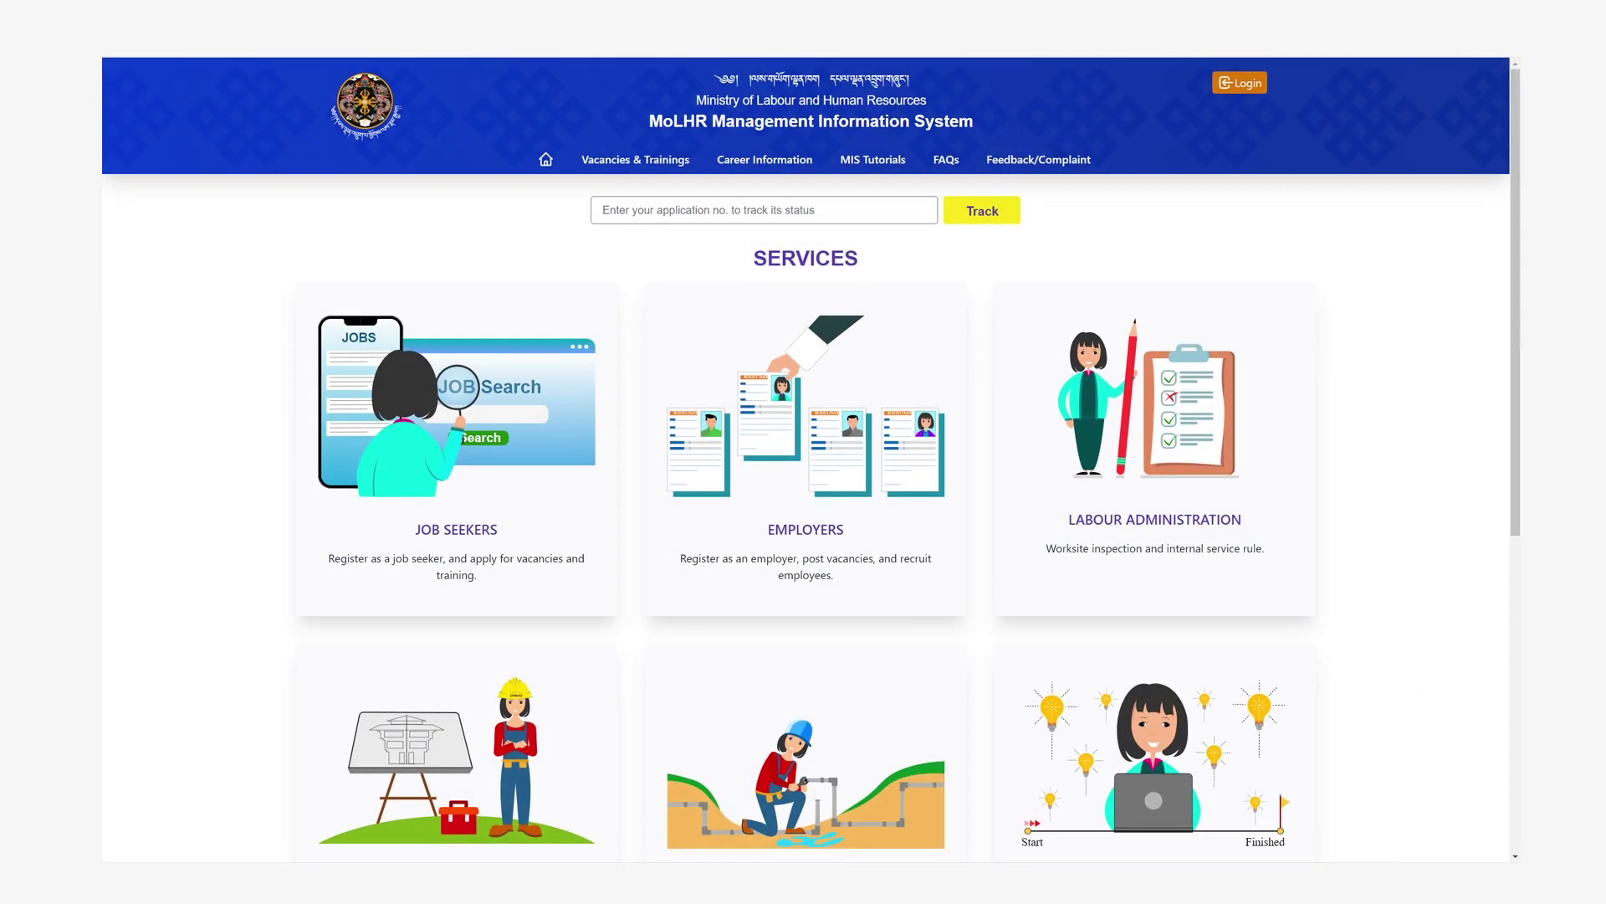
click(802, 540)
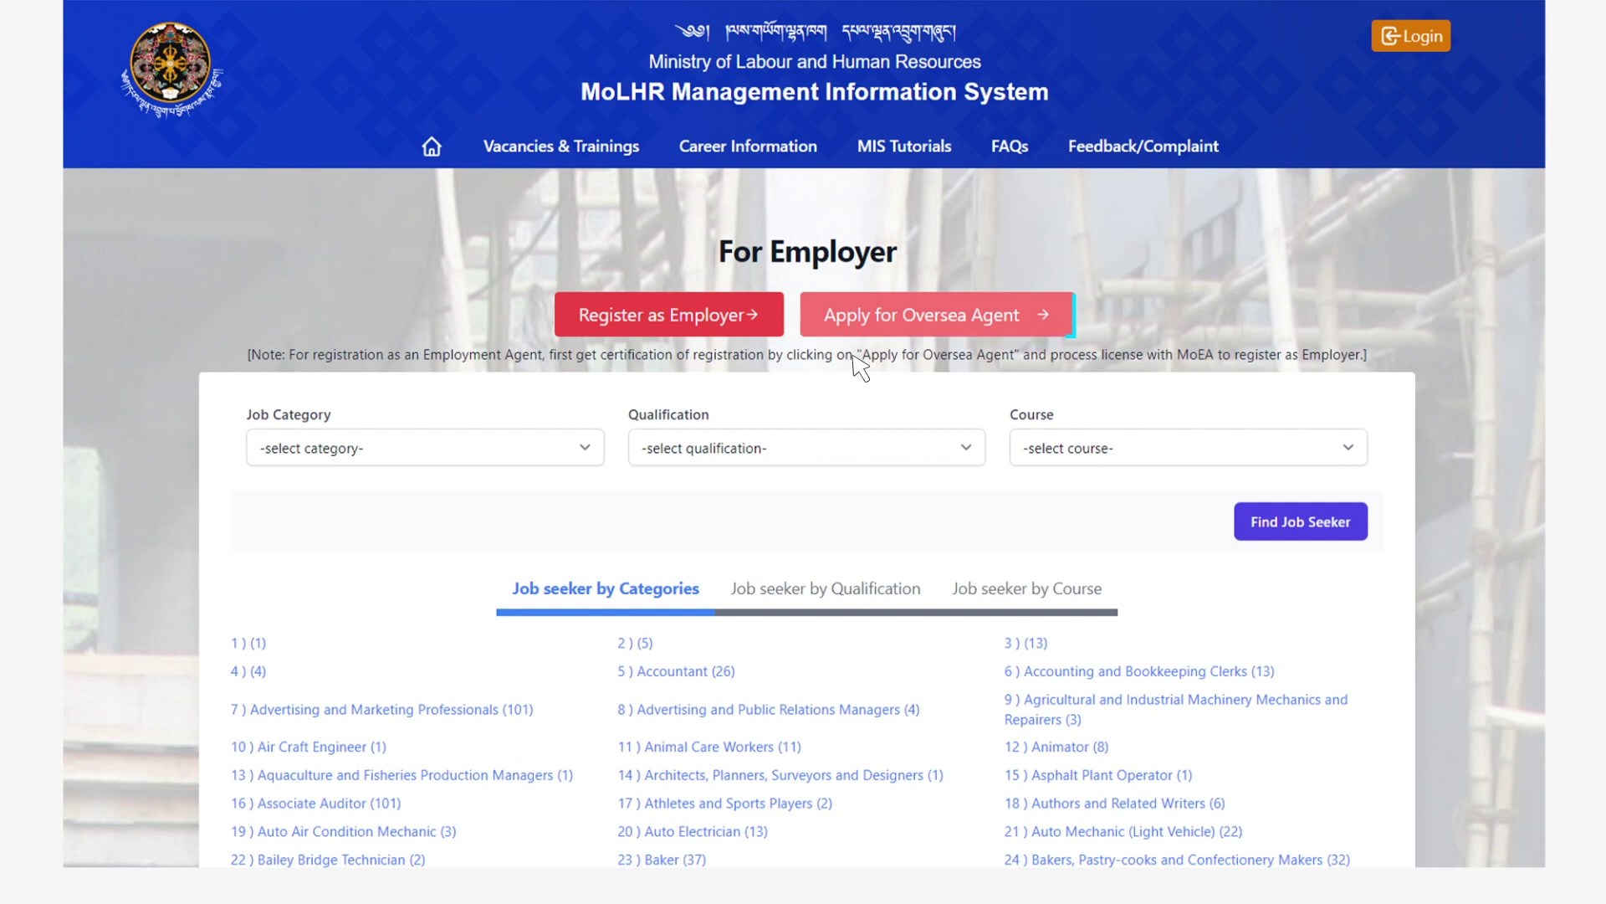
click(862, 329)
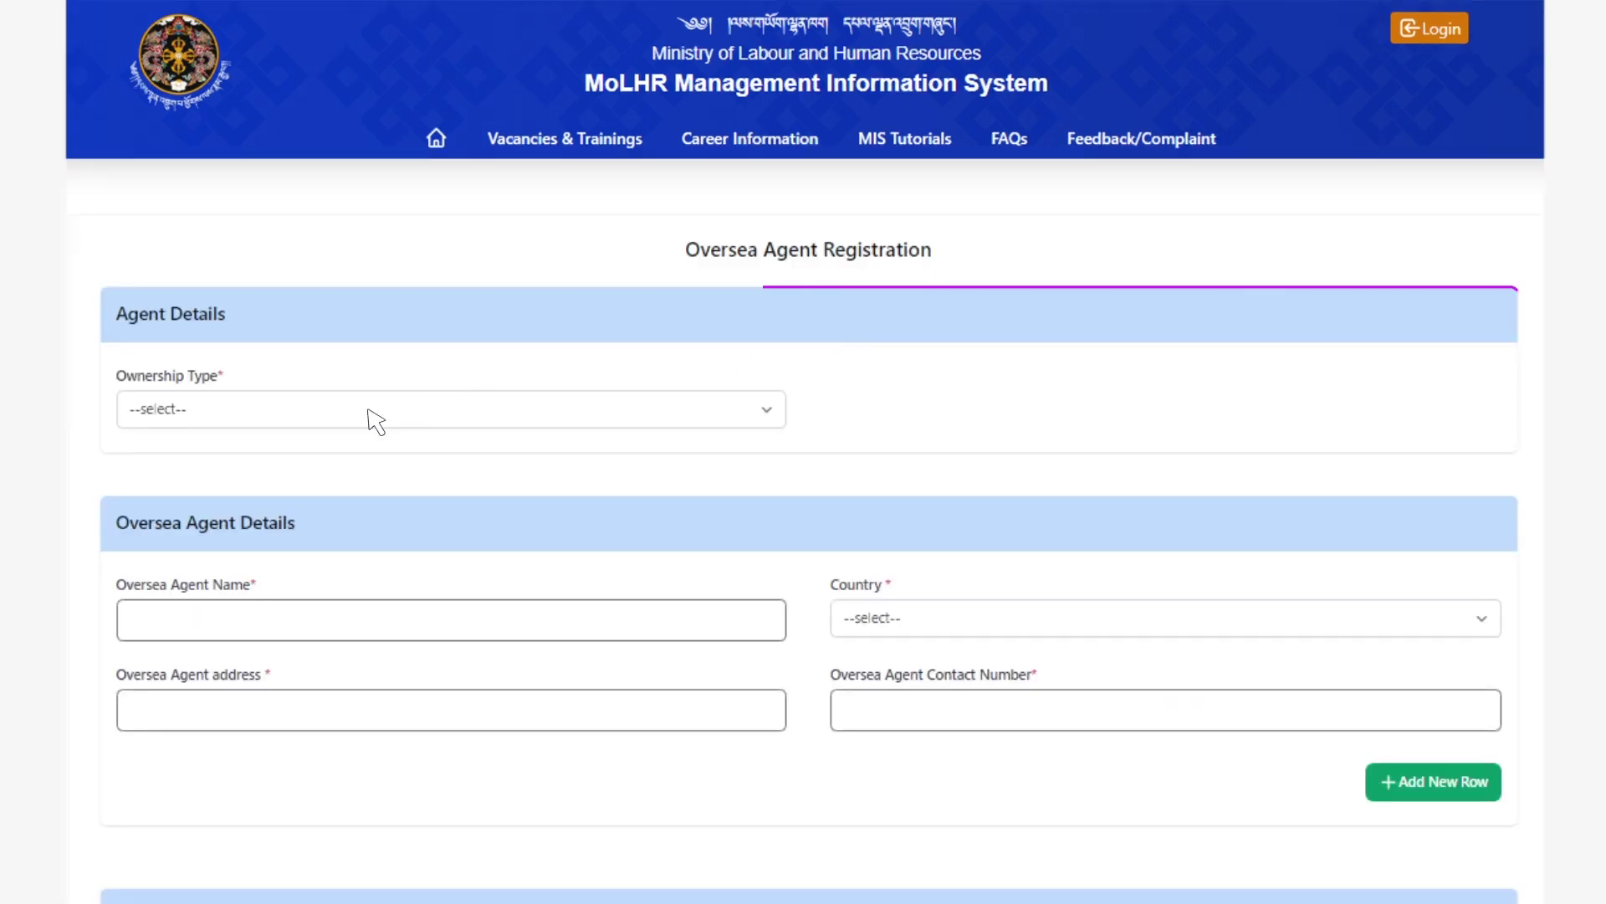
Set the ownership type to Sole Proprietor and fill in the agent's details, with Thimphu as dzongkhag and Thim Throm as gewog
click(369, 410)
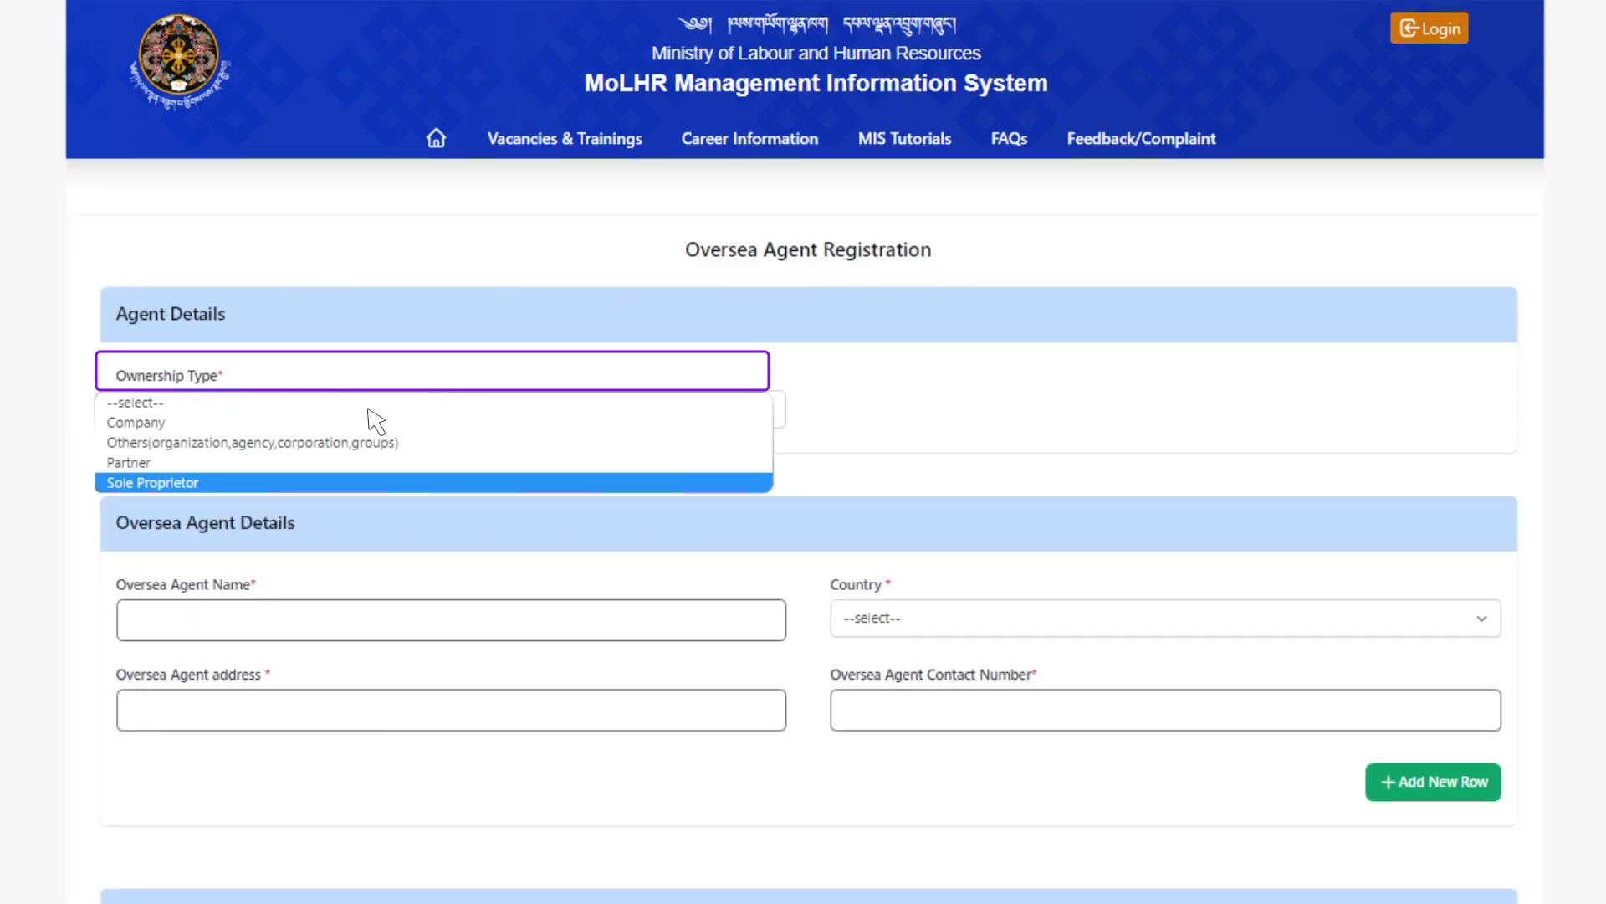
click(320, 483)
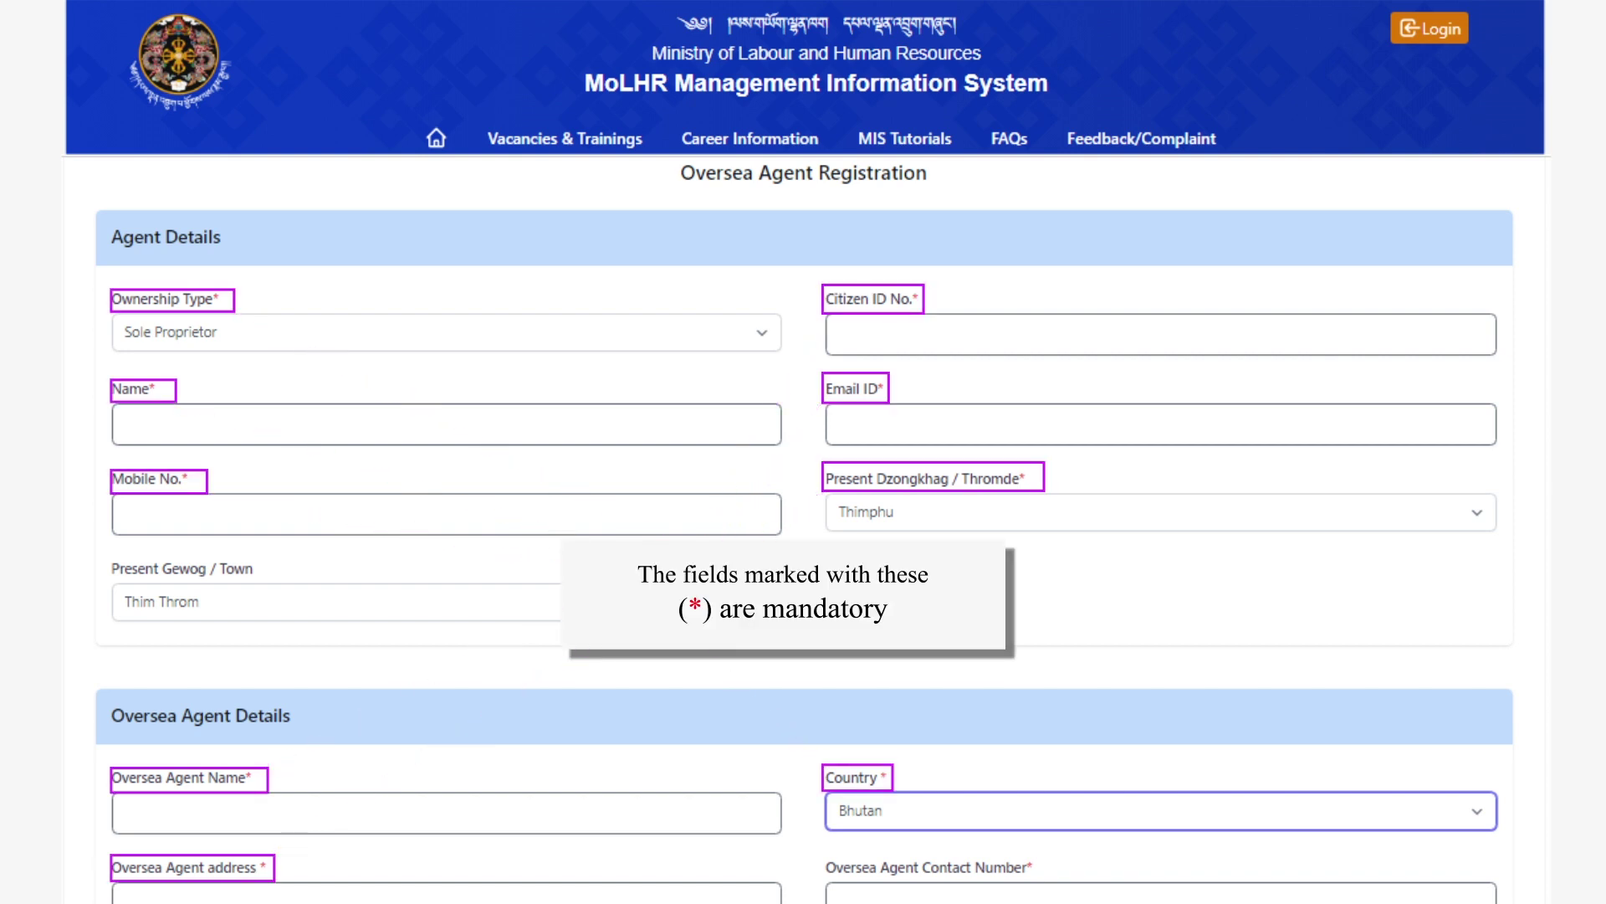
scroll(803, 452, down, 1)
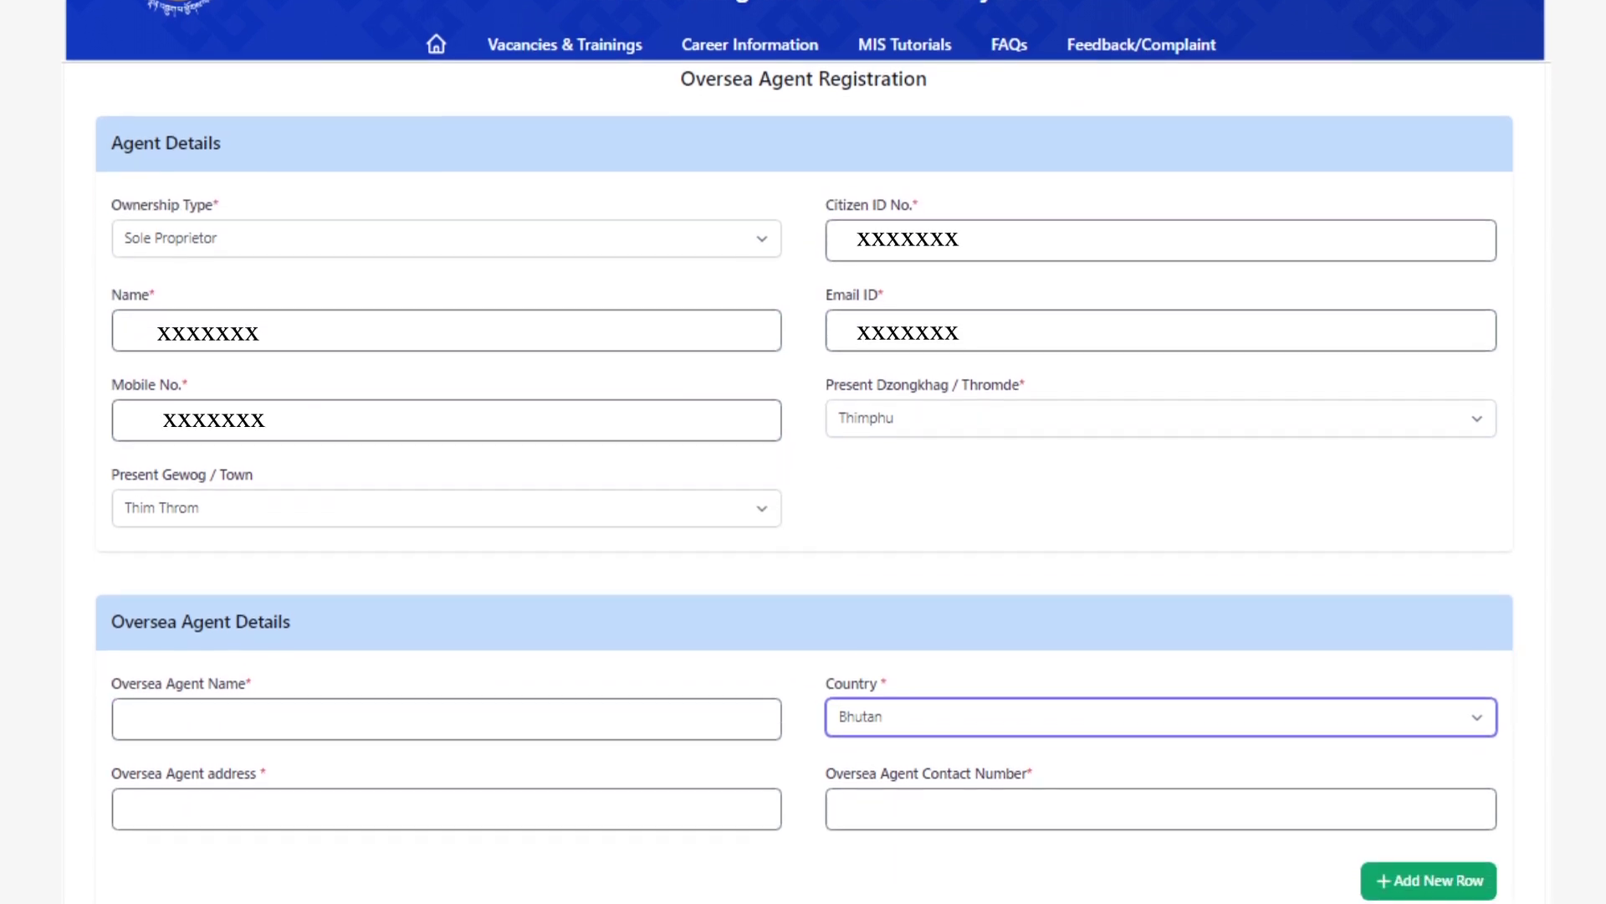
scroll(803, 451, down, 3)
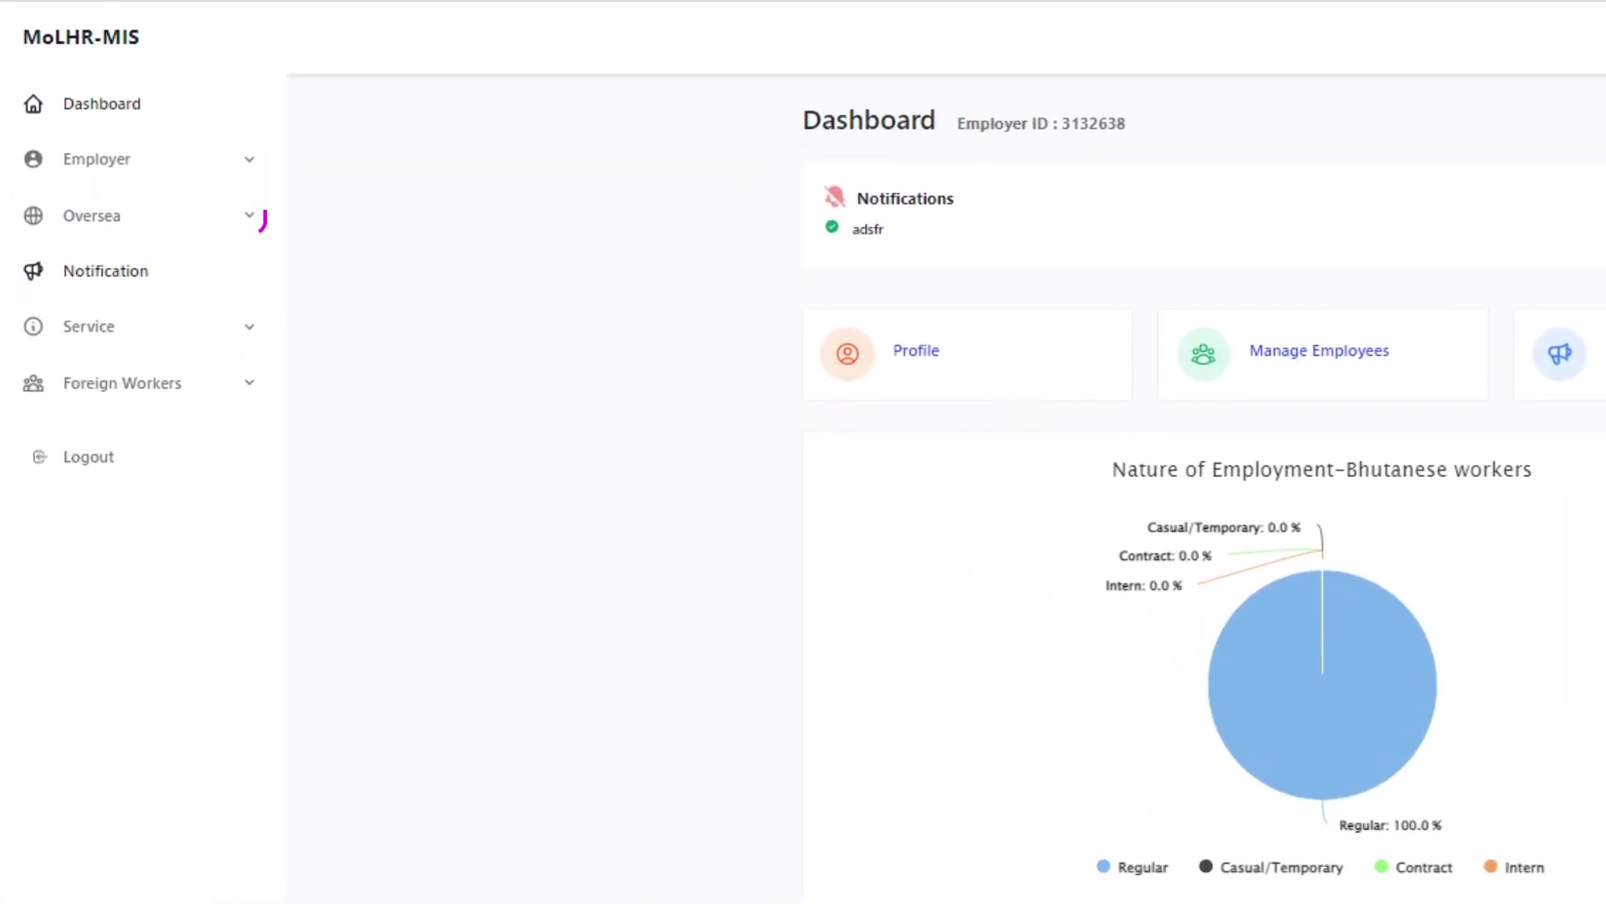
Open the employer's oversea vacancy list and start creating a new vacancy
click(73, 157)
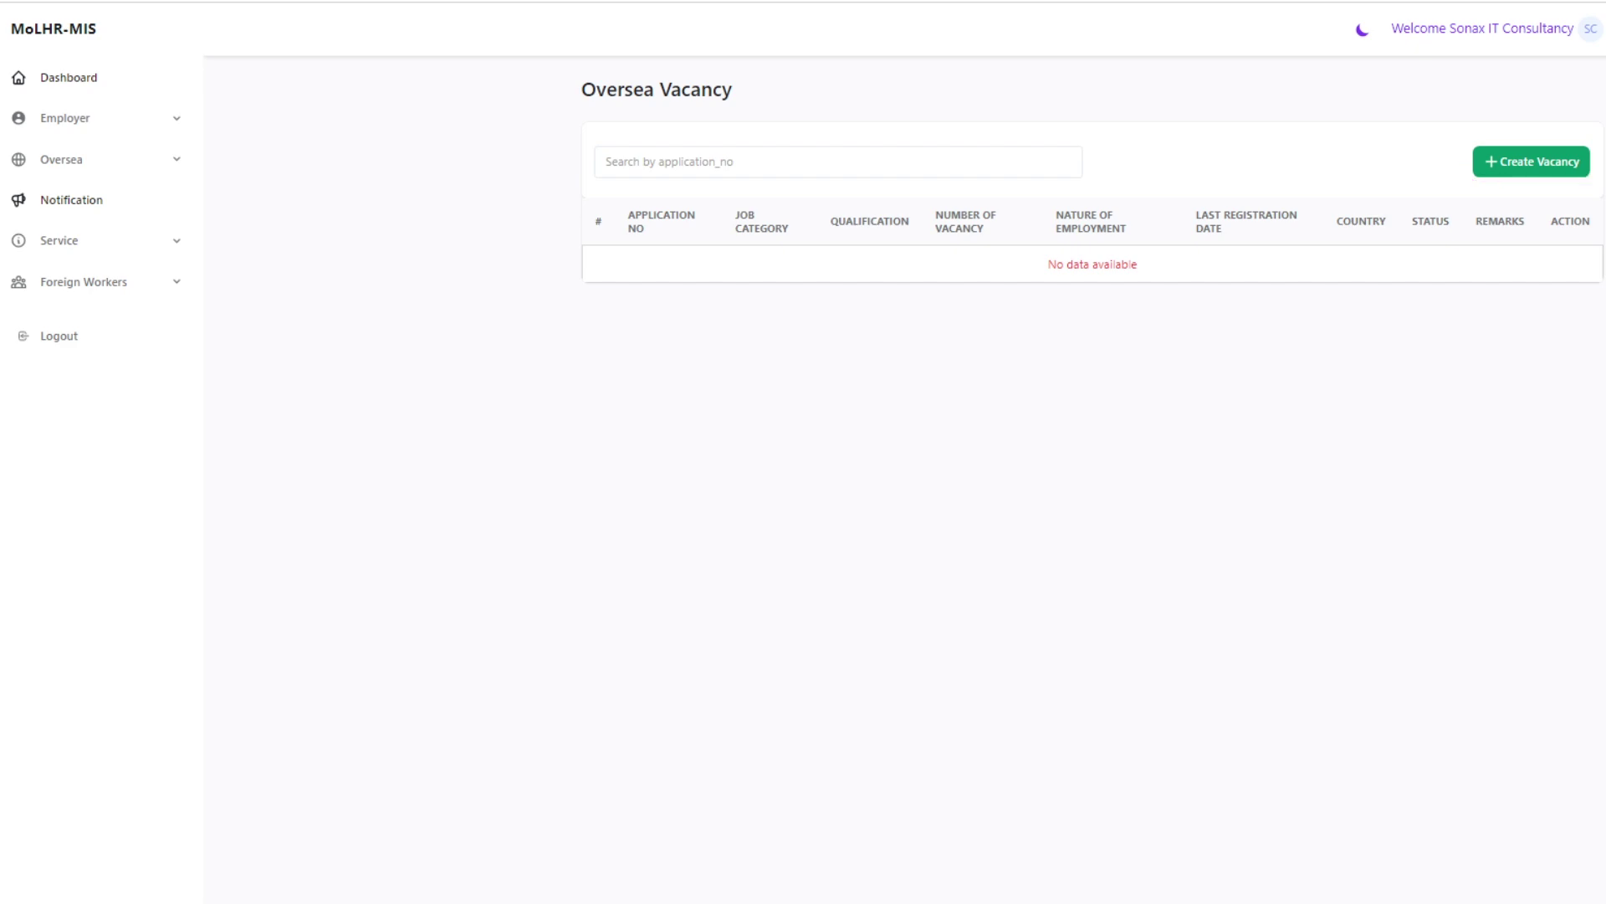
click(1531, 161)
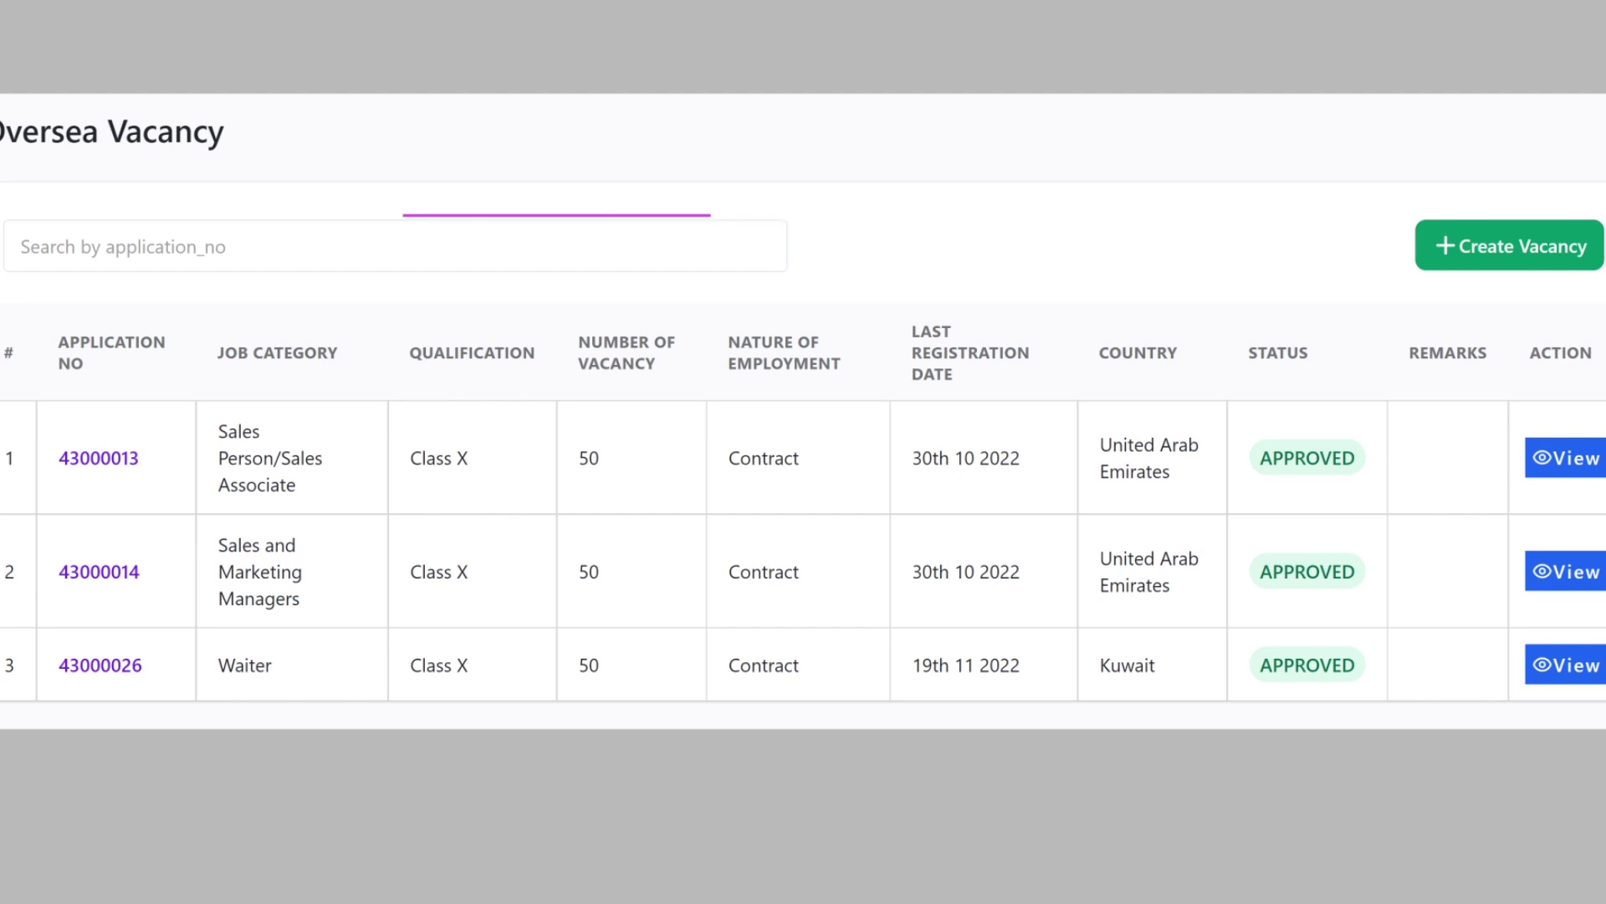
Search the oversea vacancies by application number and open the shortlist options for the first applicant
text(XXXXXXXX)
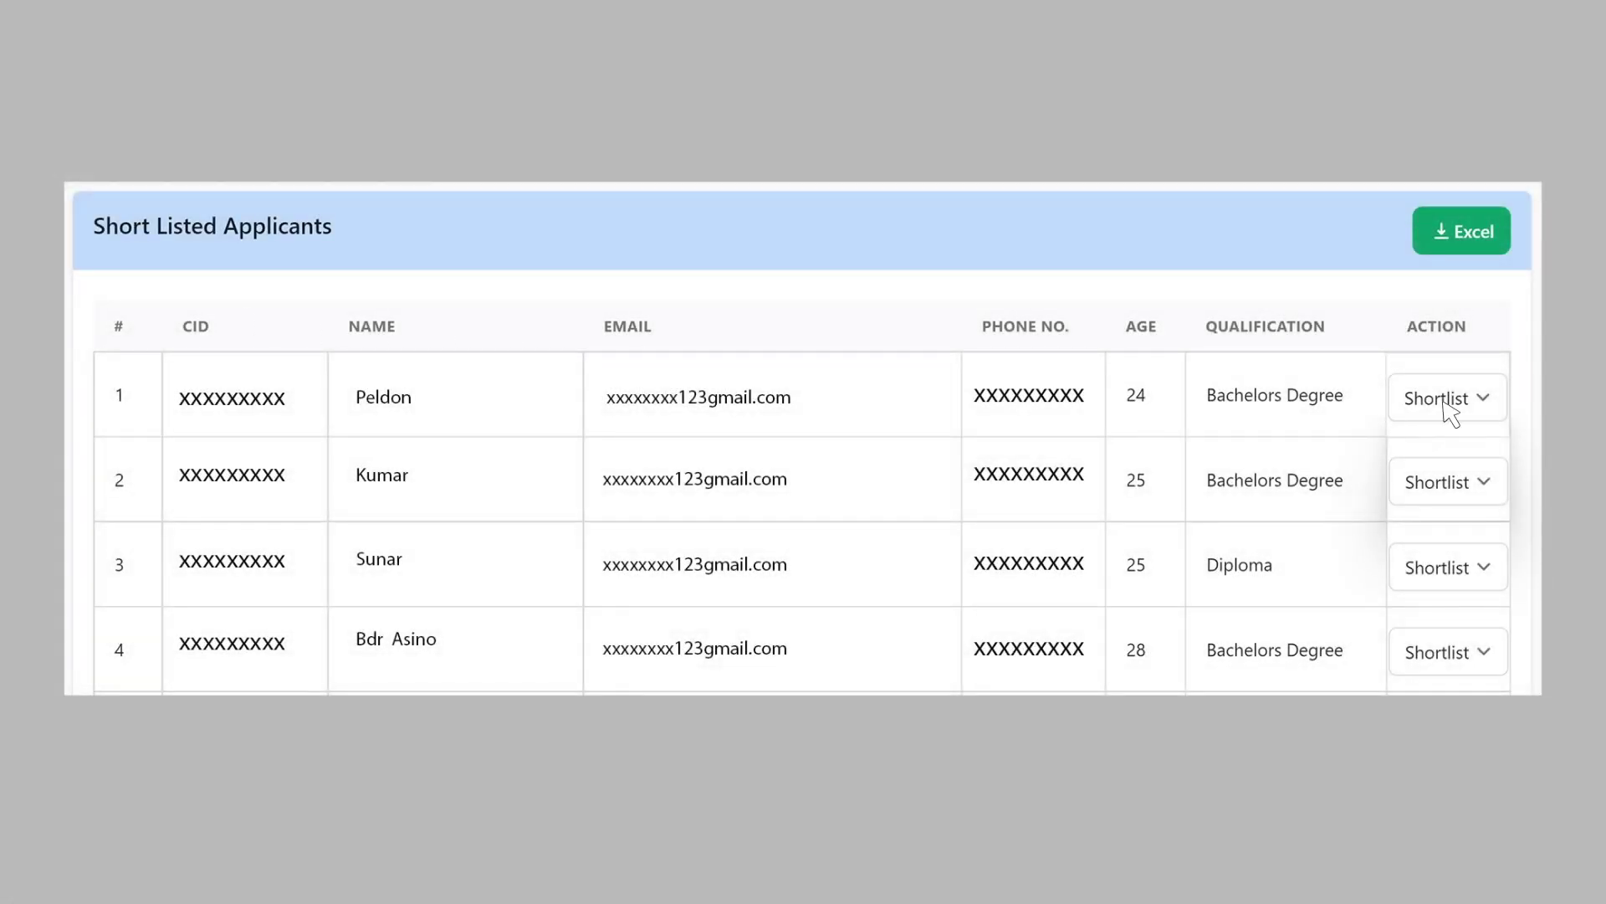
click(1444, 403)
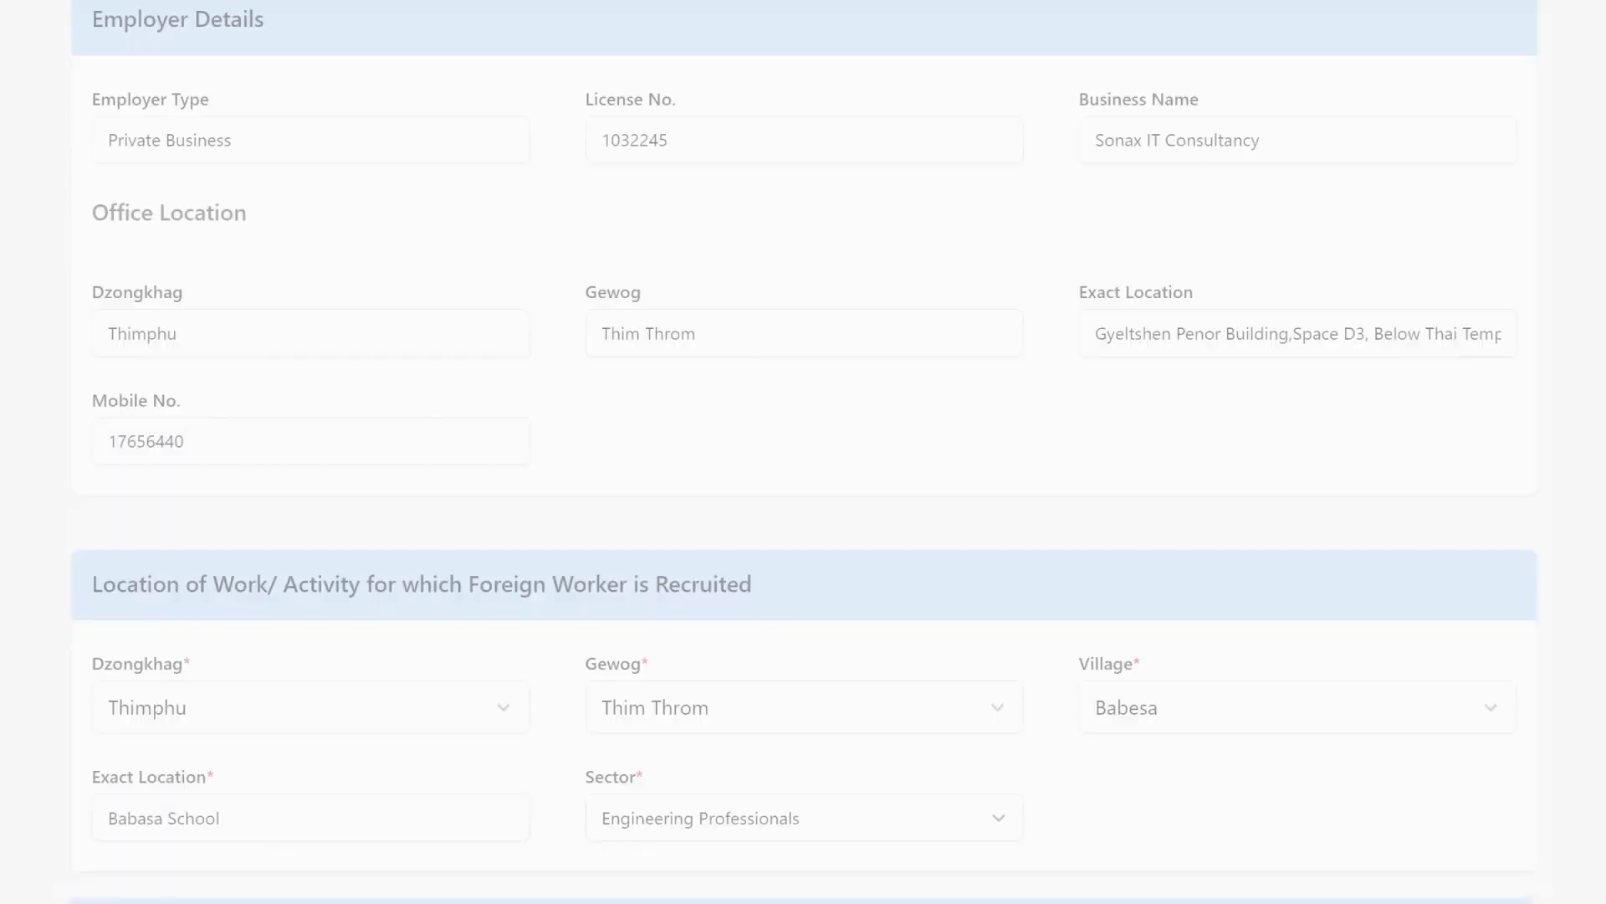
On the foreign worker recruitment form, choose processing by agent and a short-term work permit from 01/11/2022 to 30/11/2022
scroll(803, 451, down, 2)
scroll(804, 452, down, 5)
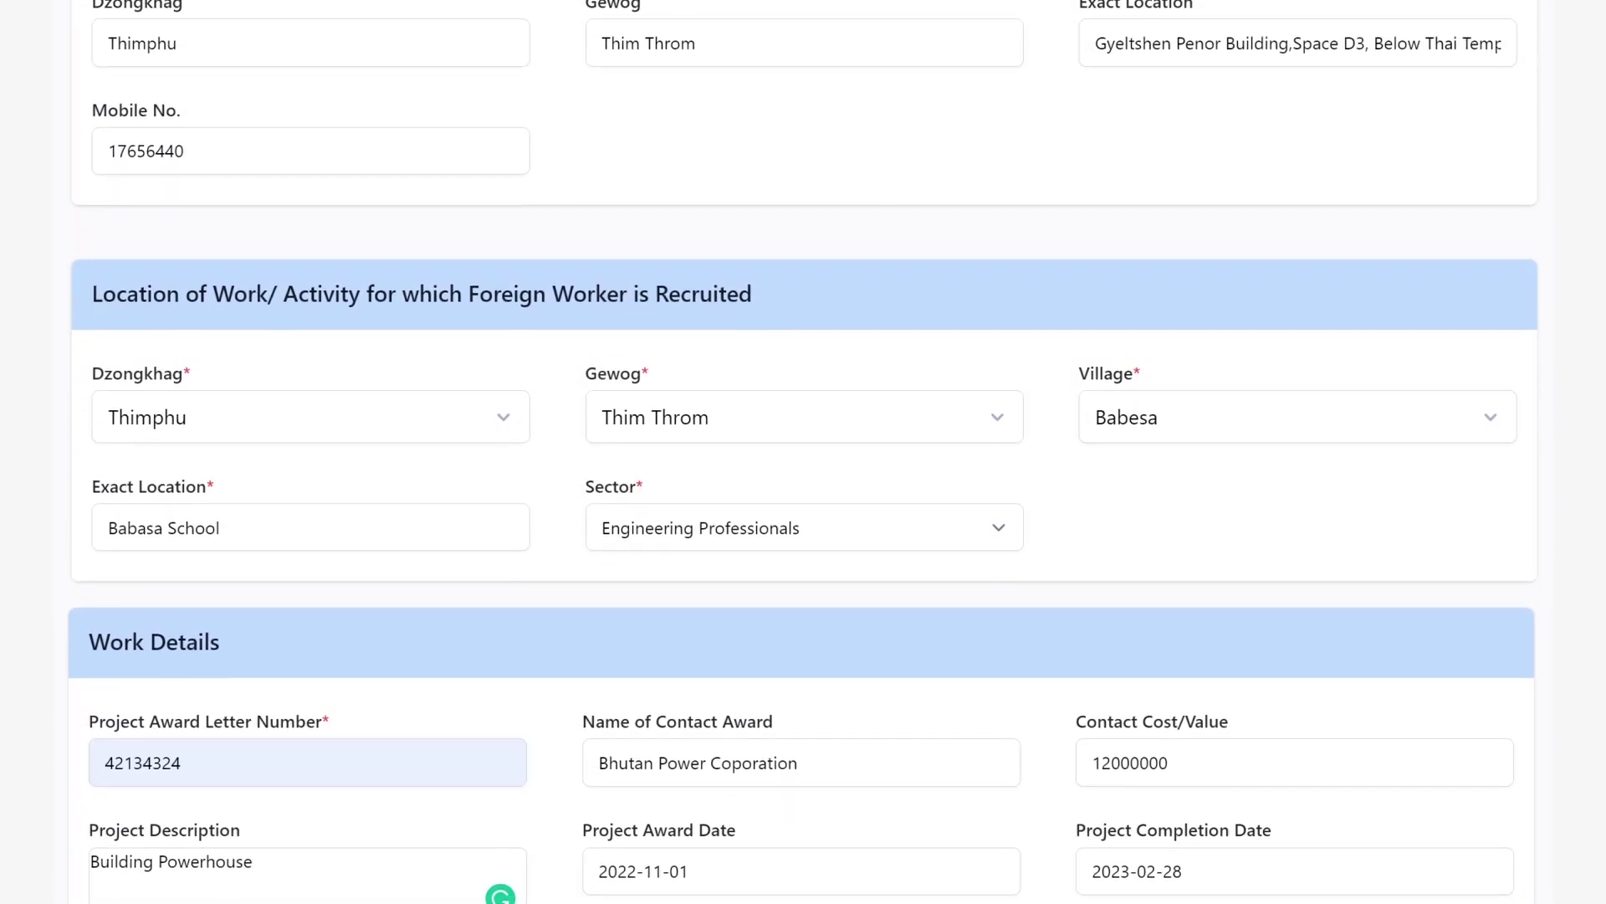
scroll(804, 452, down, 5)
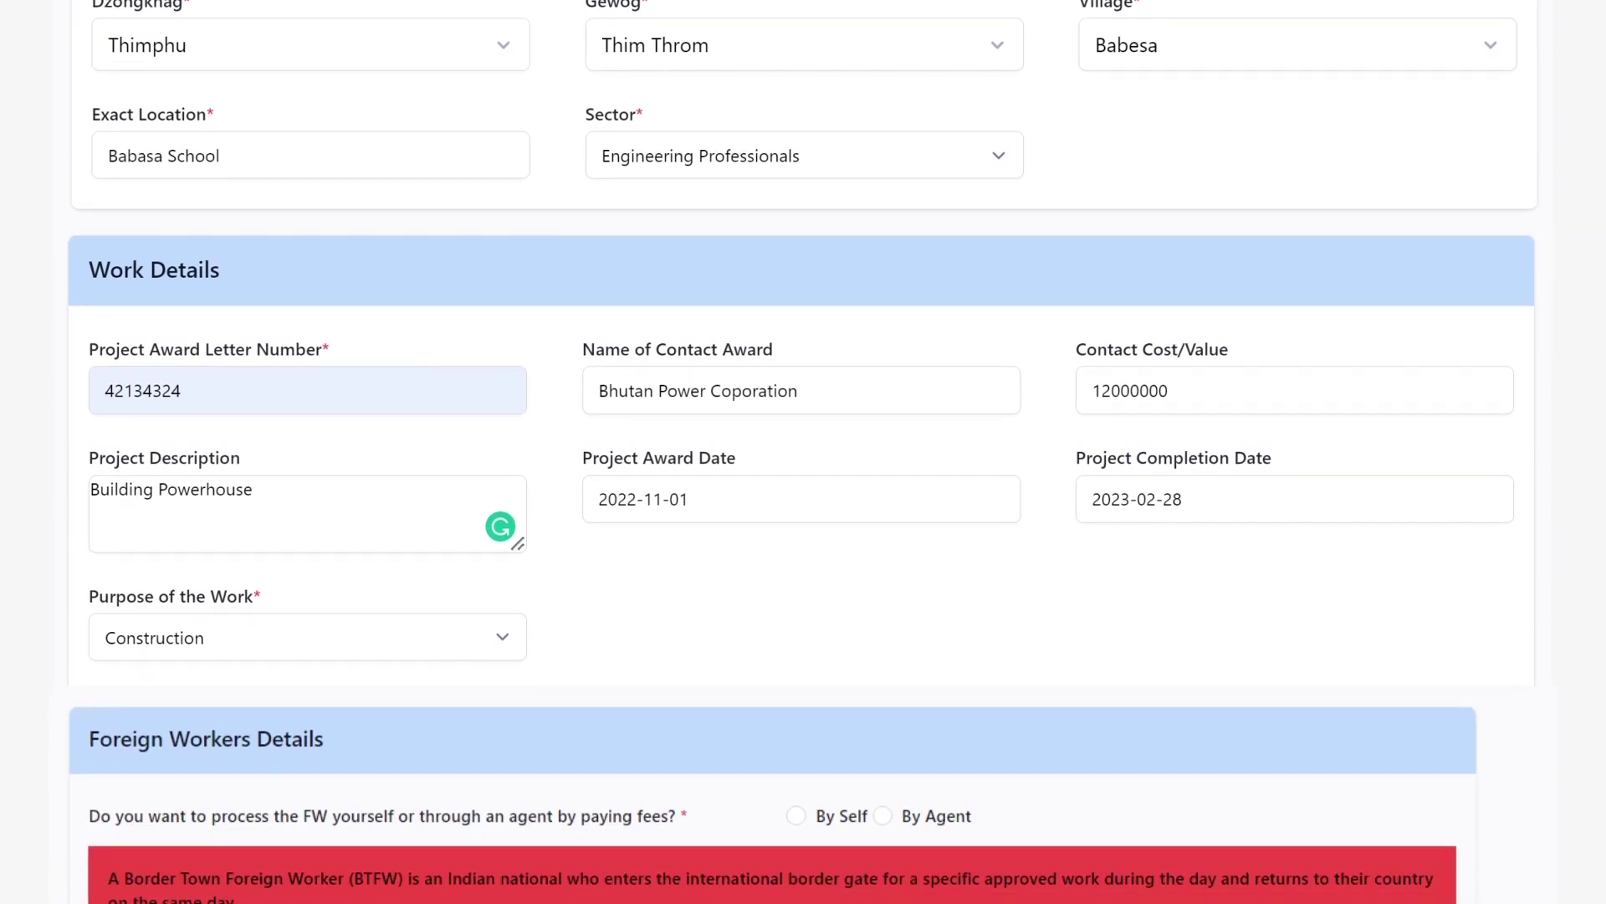
scroll(803, 452, down, 5)
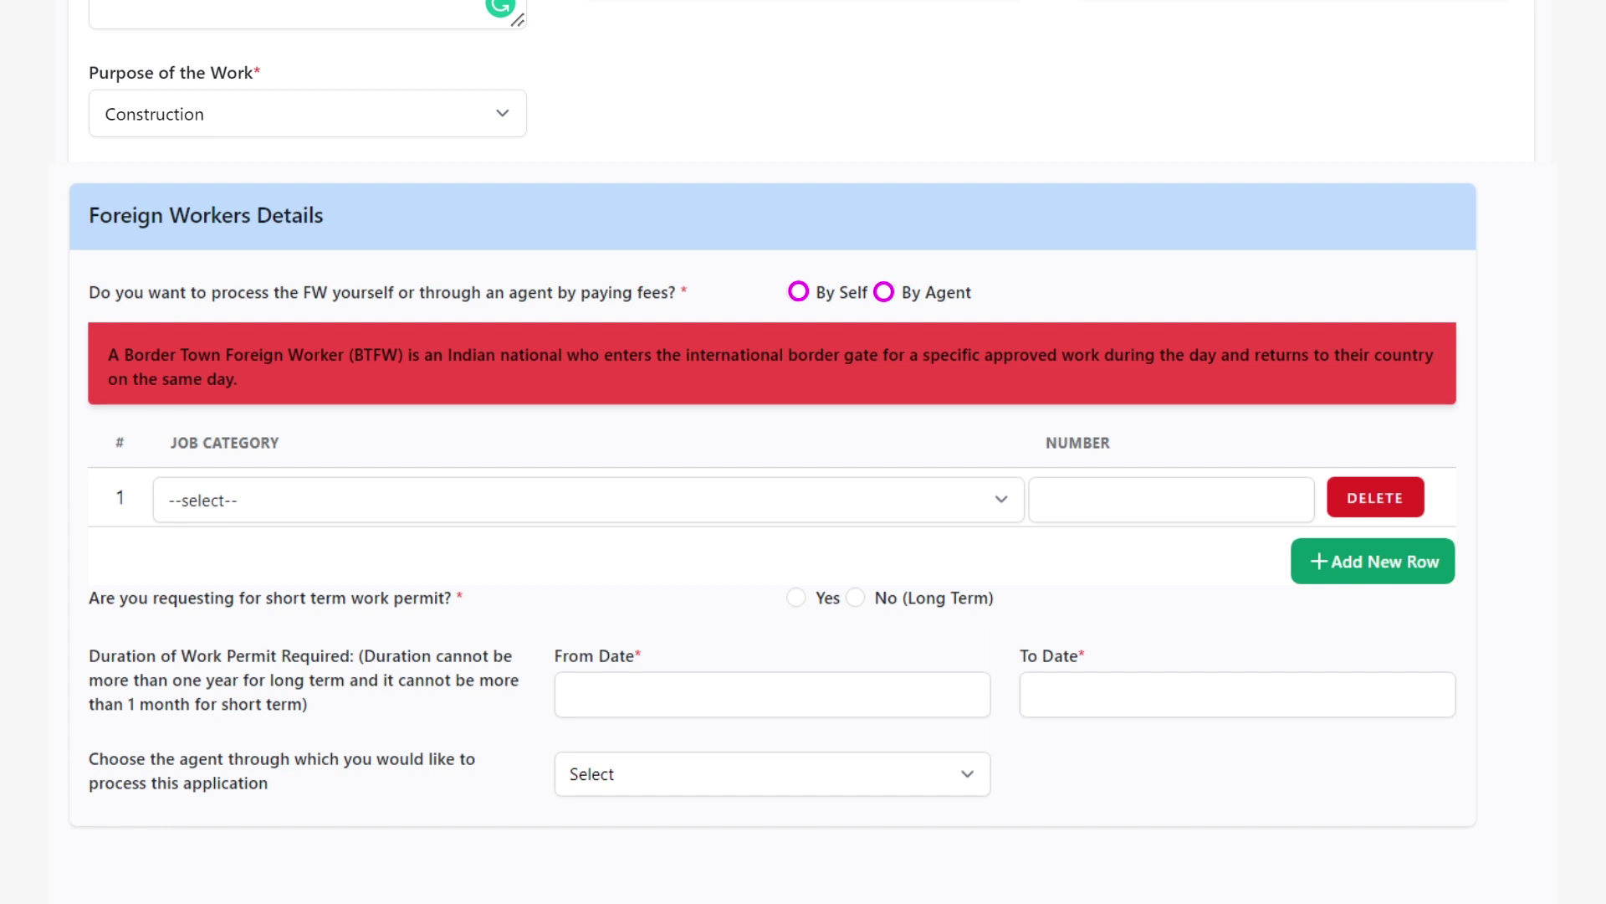
scroll(884, 272, down, 9)
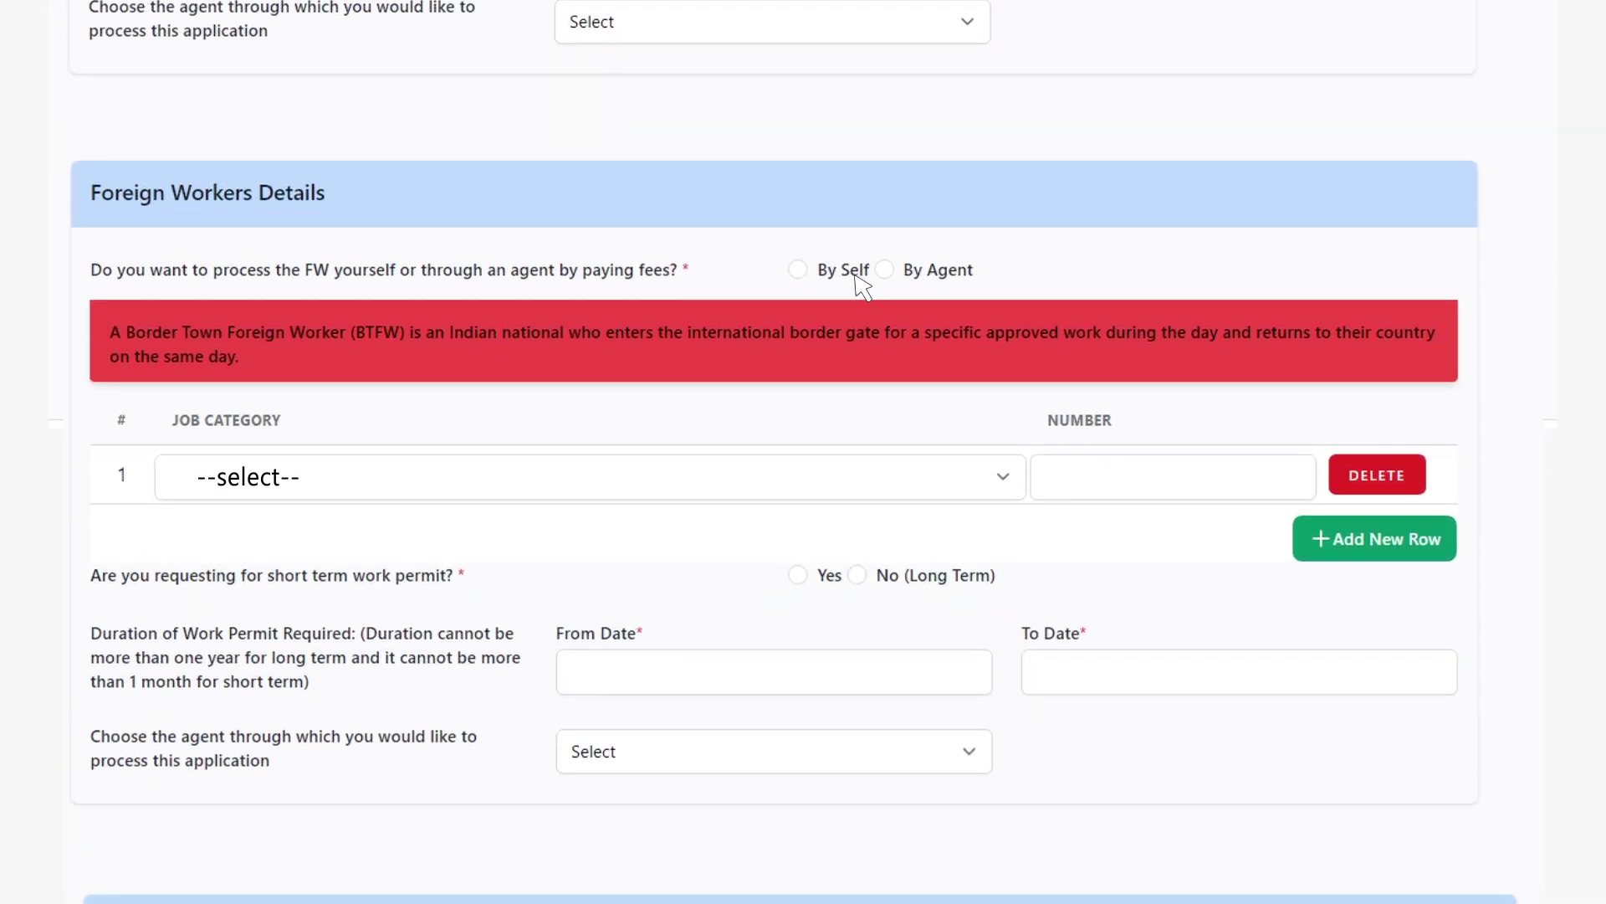
click(884, 269)
scroll(885, 269, down, 2)
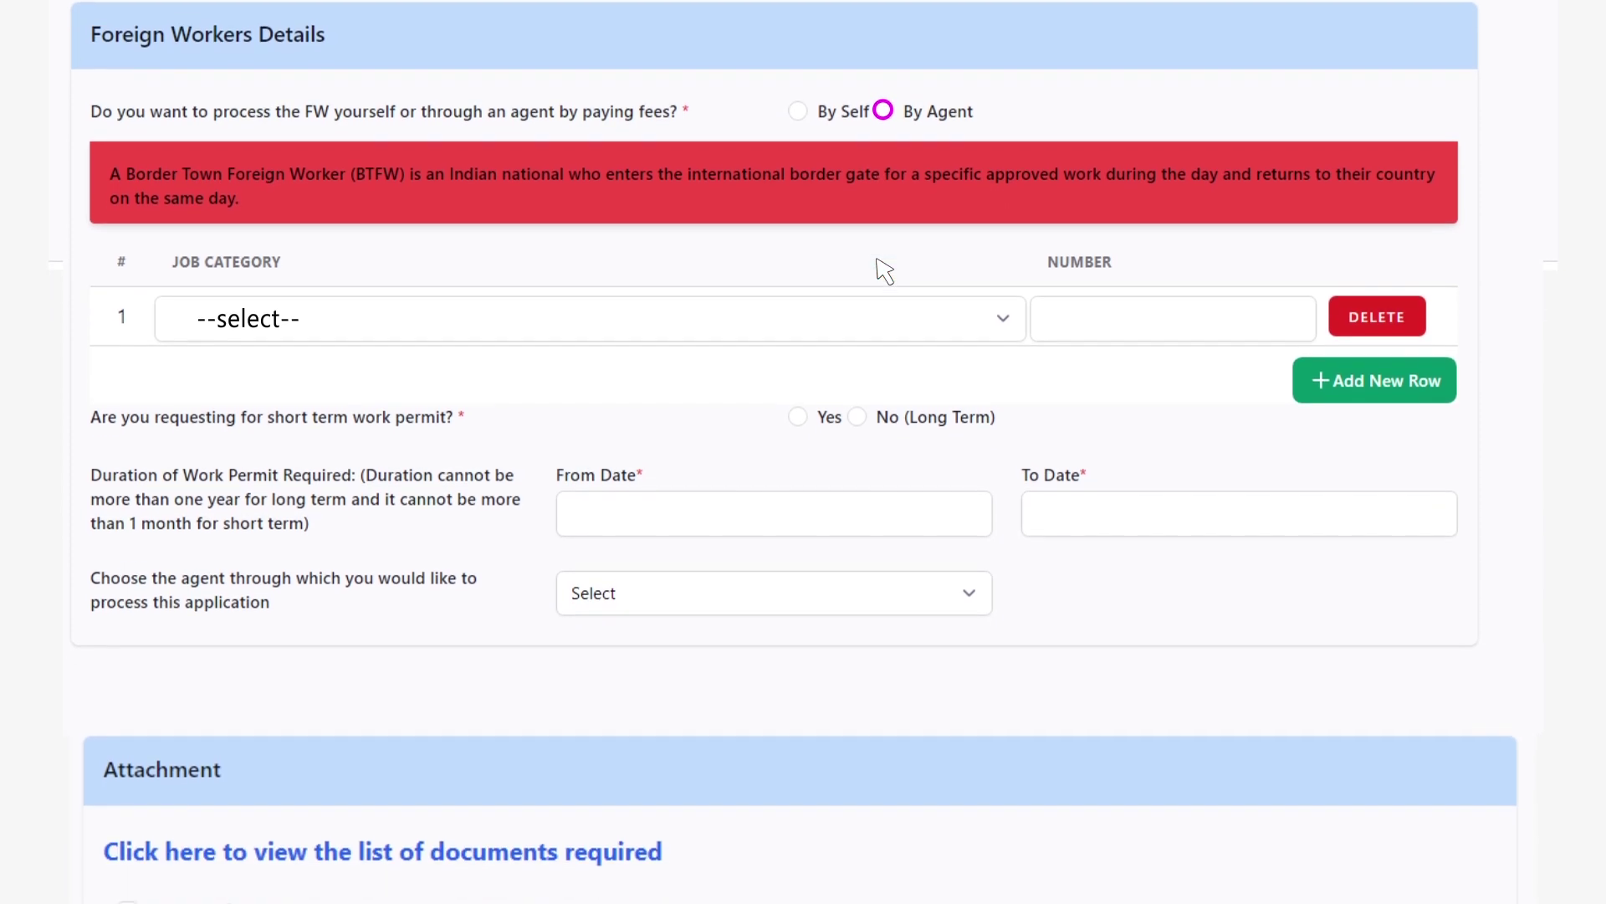
scroll(884, 270, down, 1)
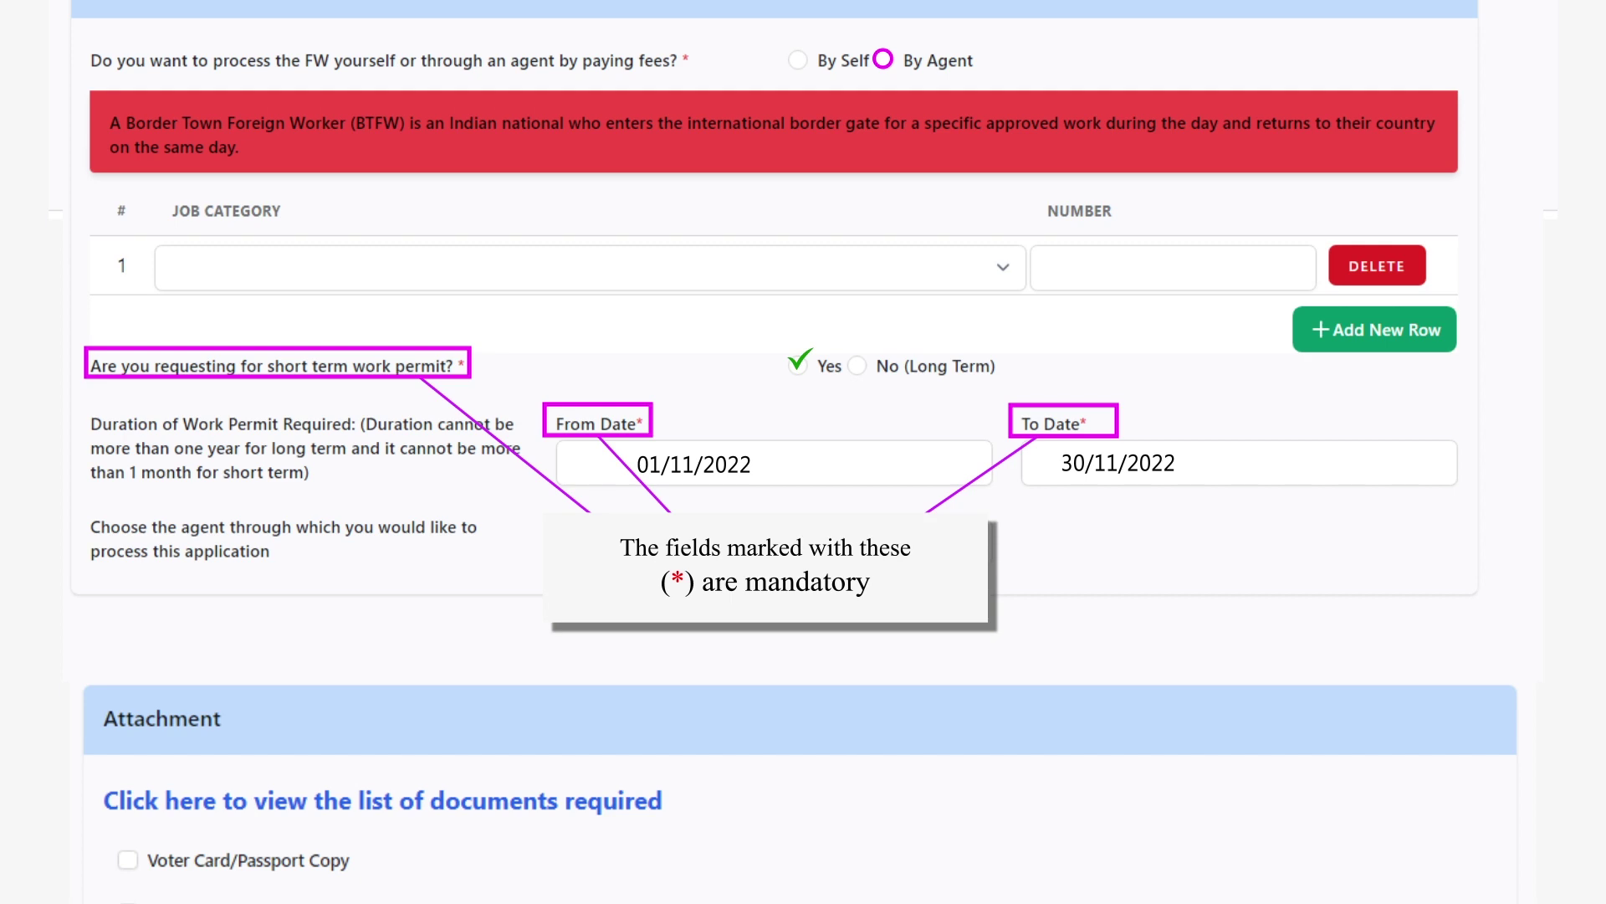
scroll(803, 452, down, 8)
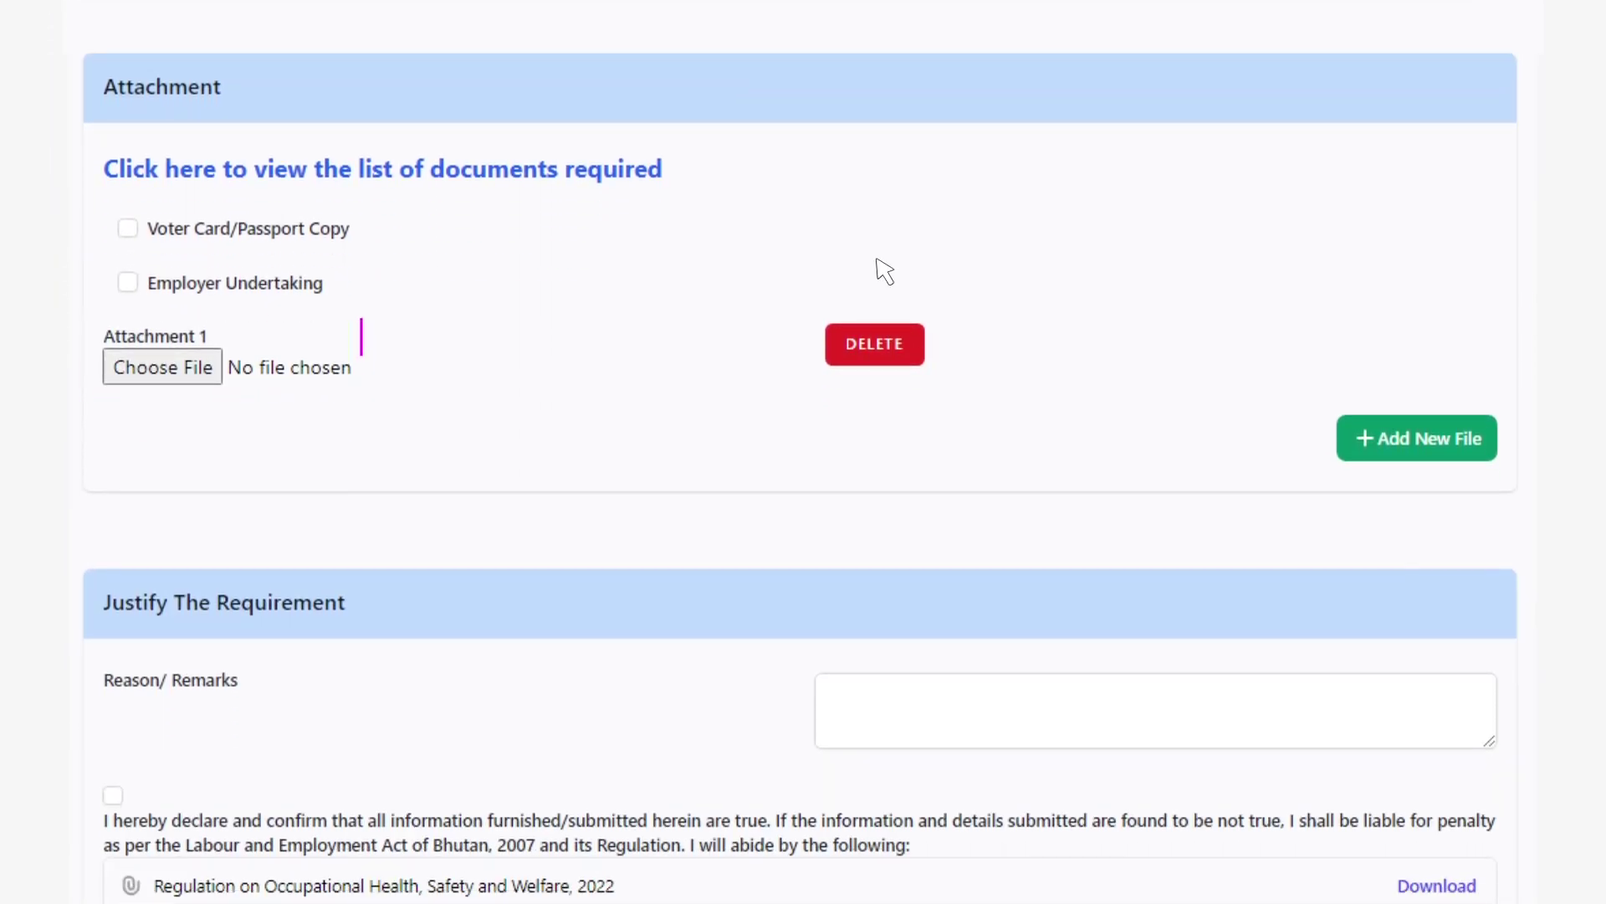
scroll(880, 268, down, 3)
scroll(881, 269, down, 2)
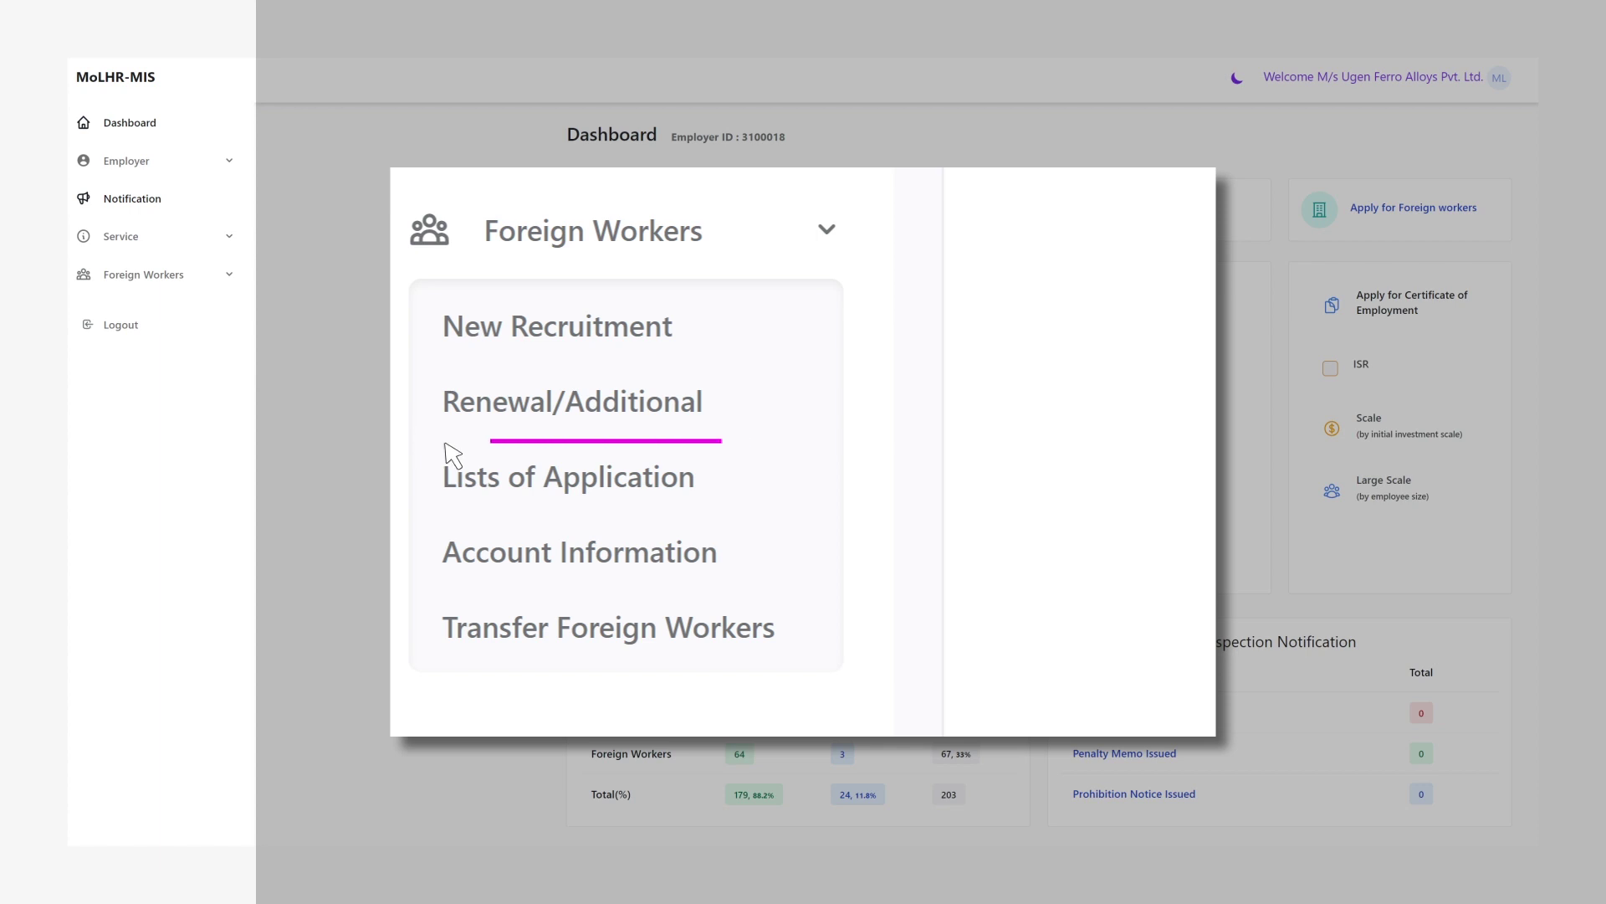
Open the foreign workers' application list, go to Renewal/Additional, and choose Additional Foreign Workers as the application's action
click(530, 481)
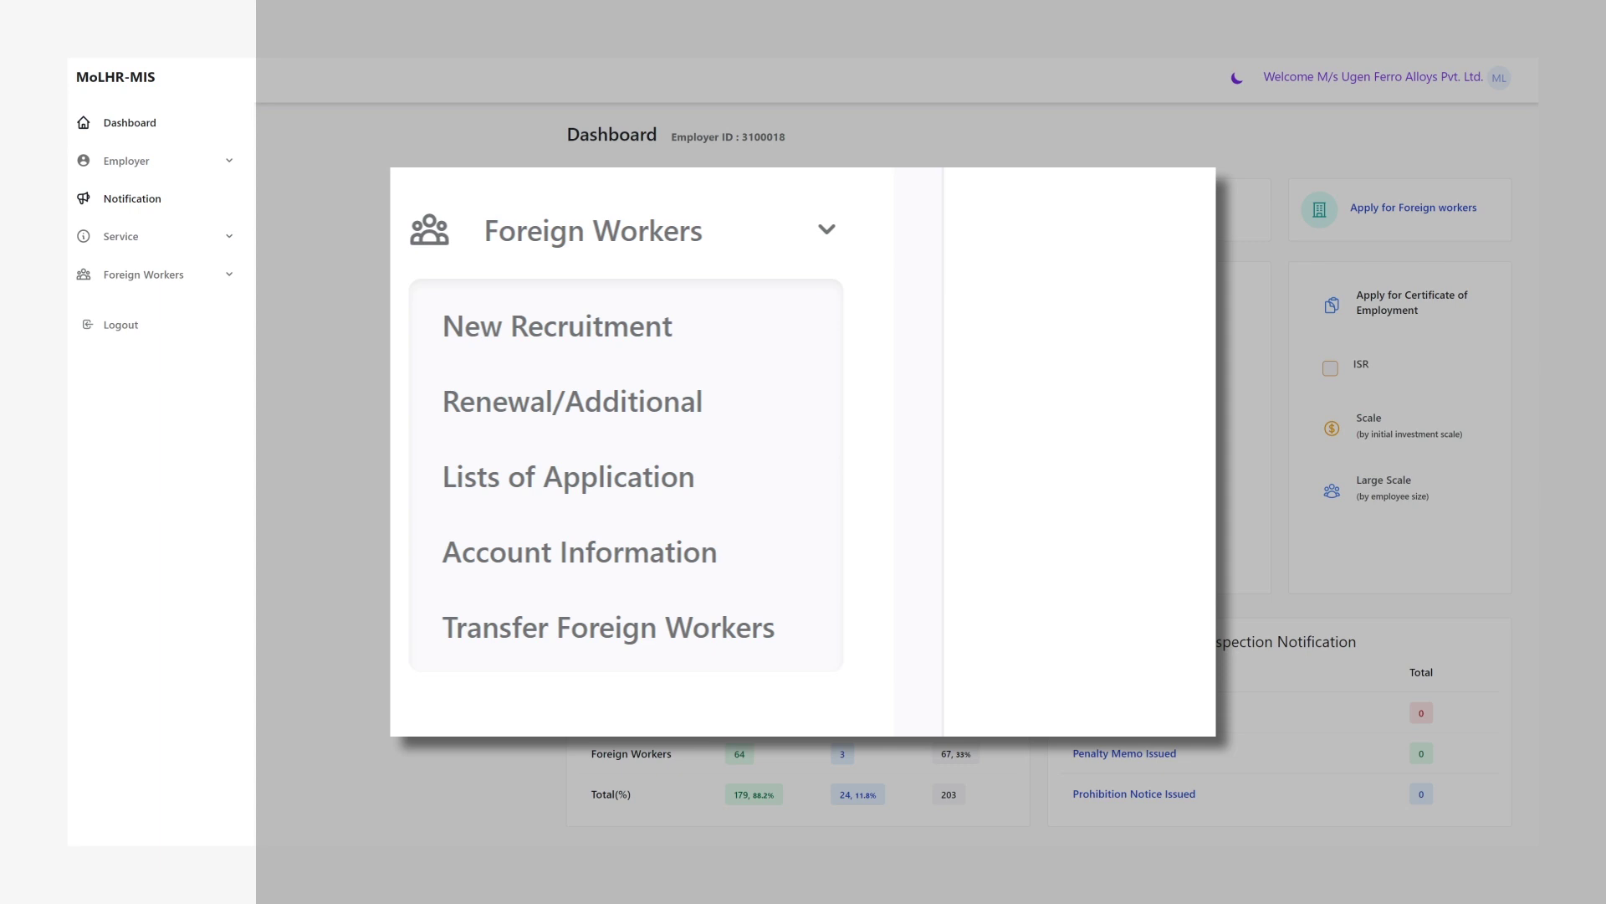
click(522, 403)
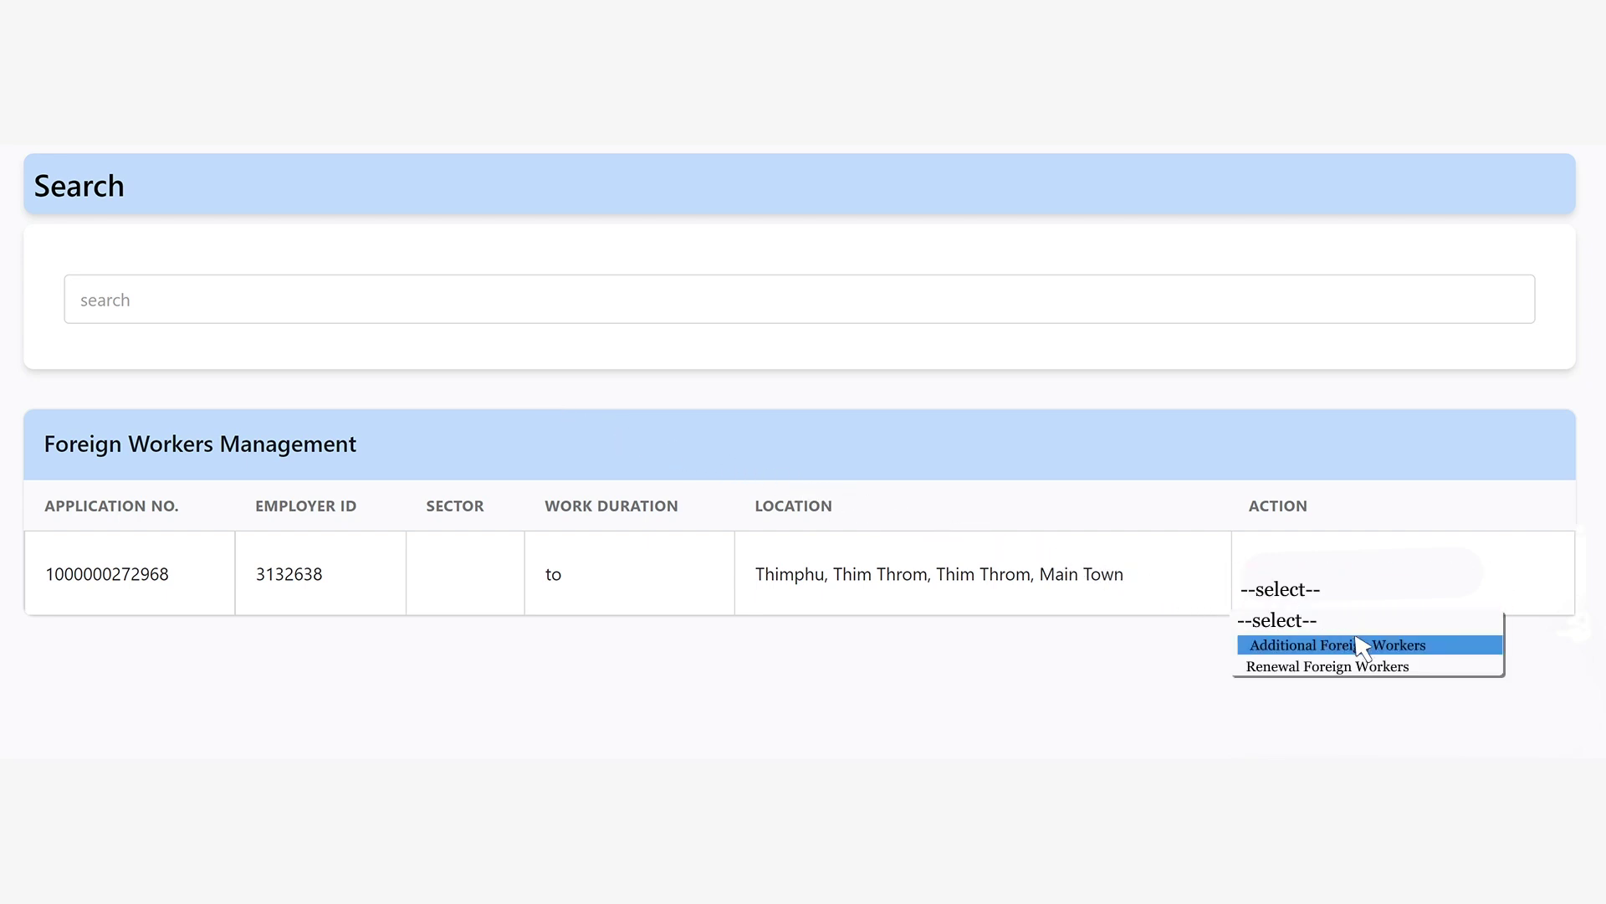
click(1362, 646)
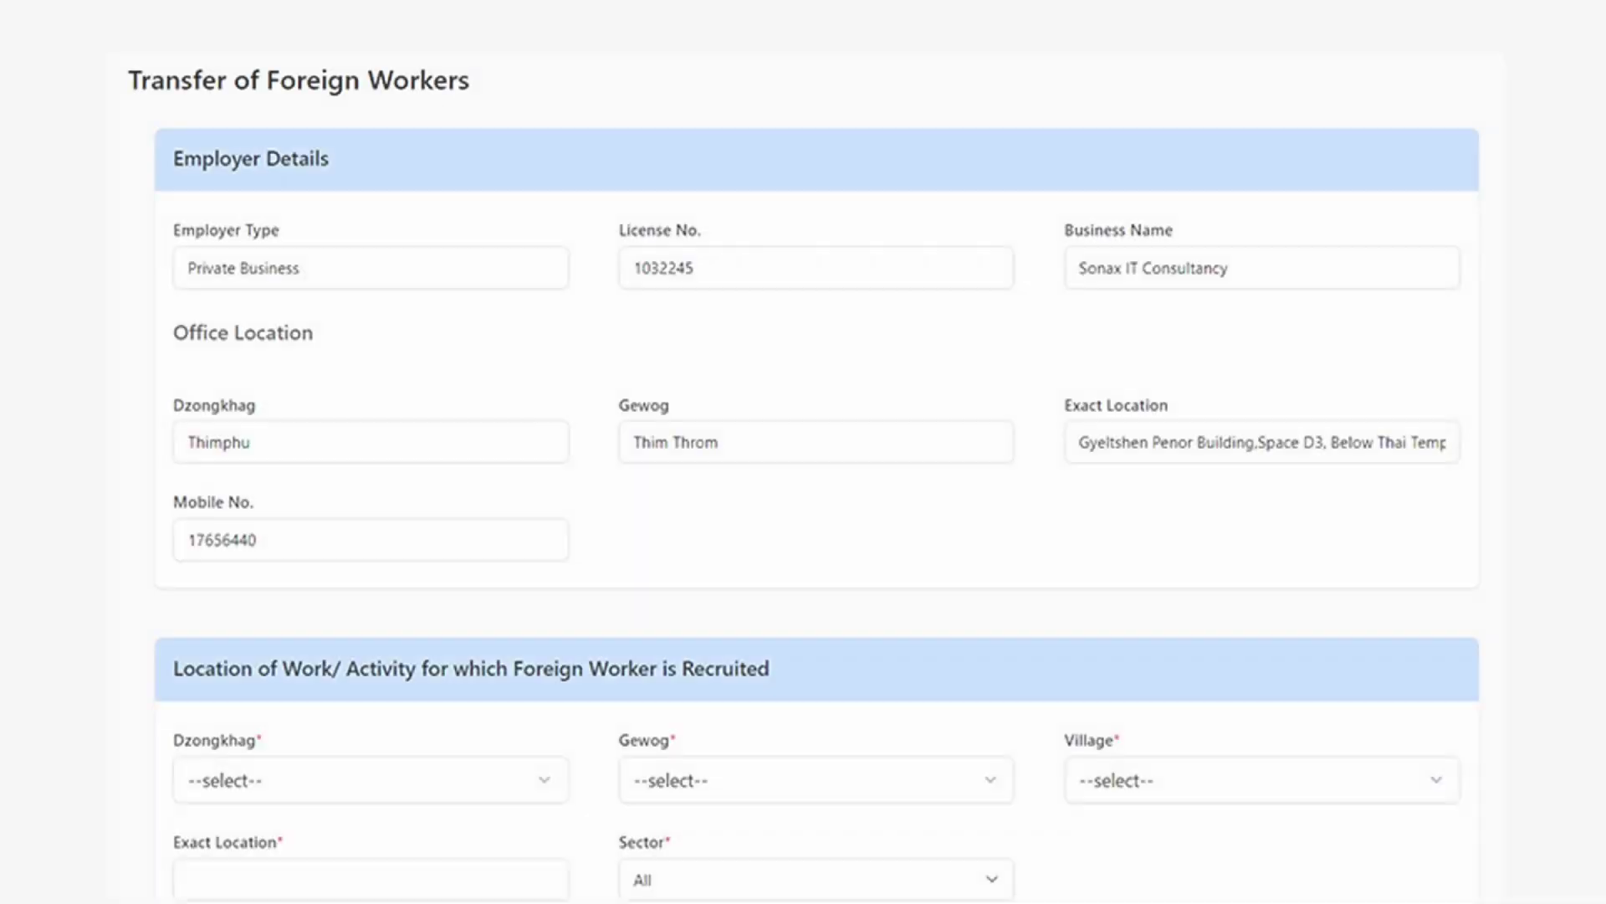
On the transfer form, set the worker's qualification to No Education, job category to Process Worker, and a temporary transfer from 01/11/2022 to 30/11/2022
scroll(803, 452, down, 5)
scroll(803, 452, down, 10)
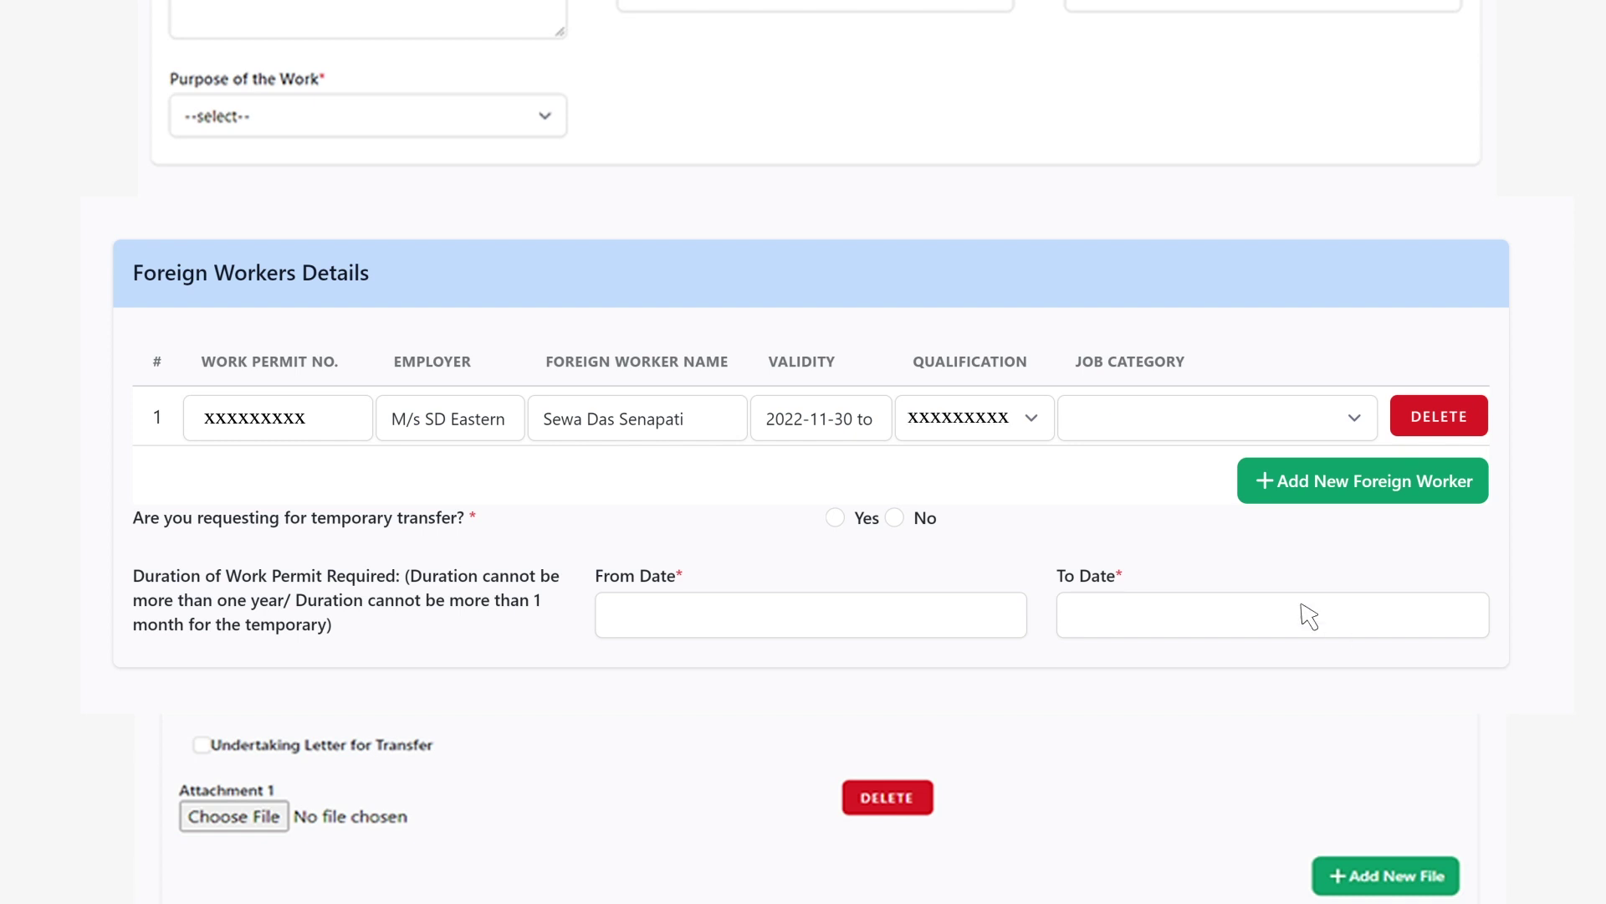
click(983, 419)
click(1166, 420)
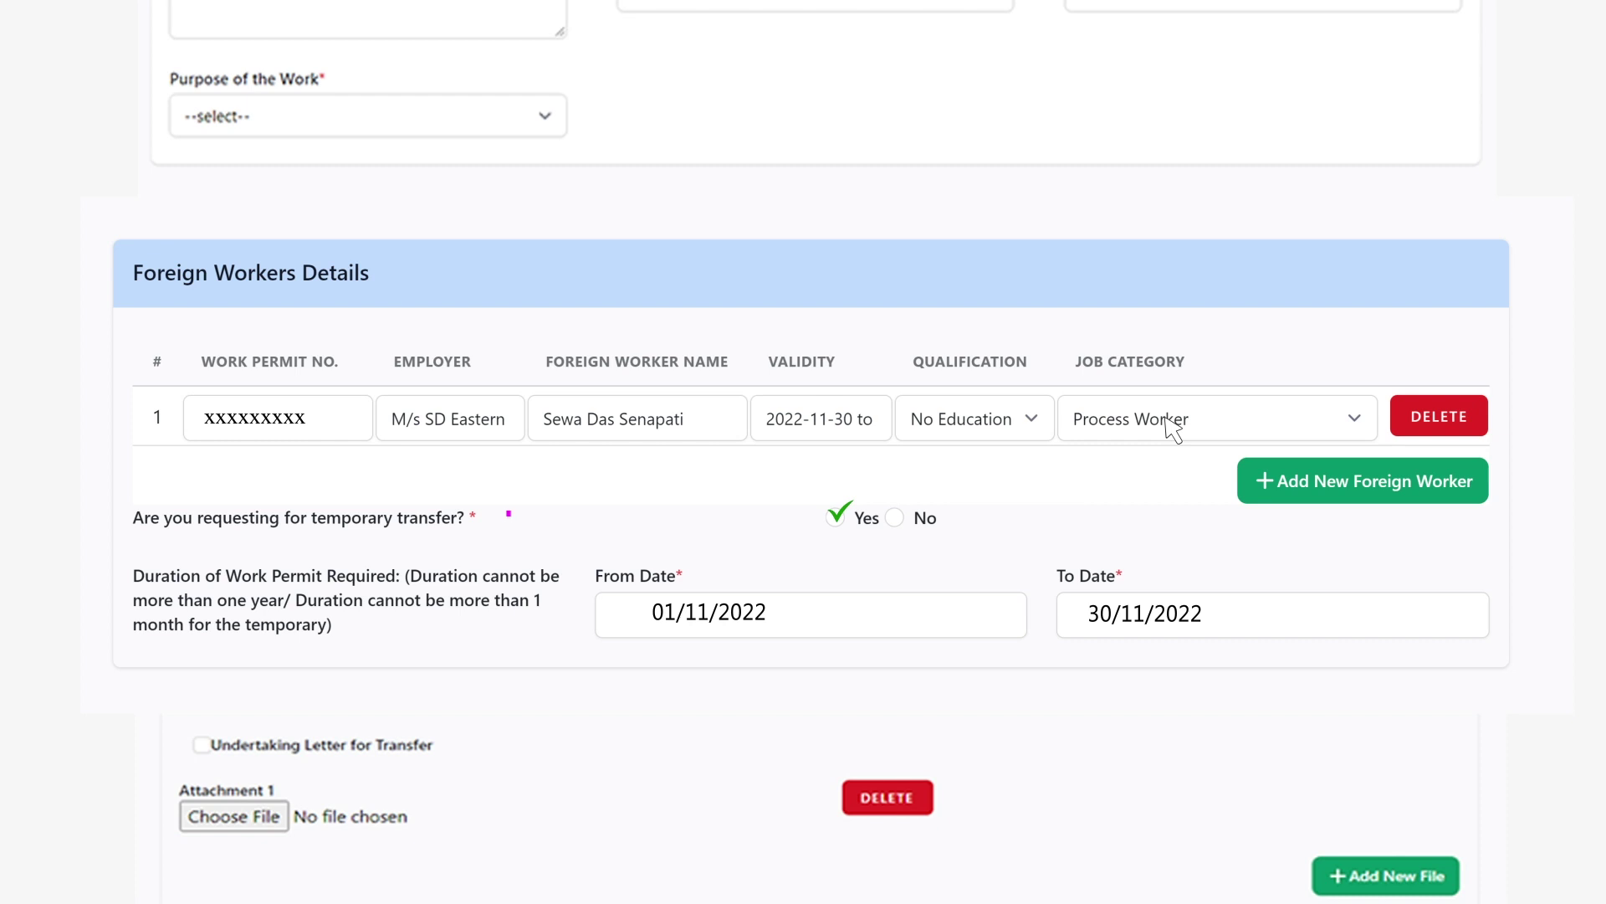
Mark the undertaking letter for transfer and go on to the attachment and requirement justification sections
scroll(1174, 429, down, 4)
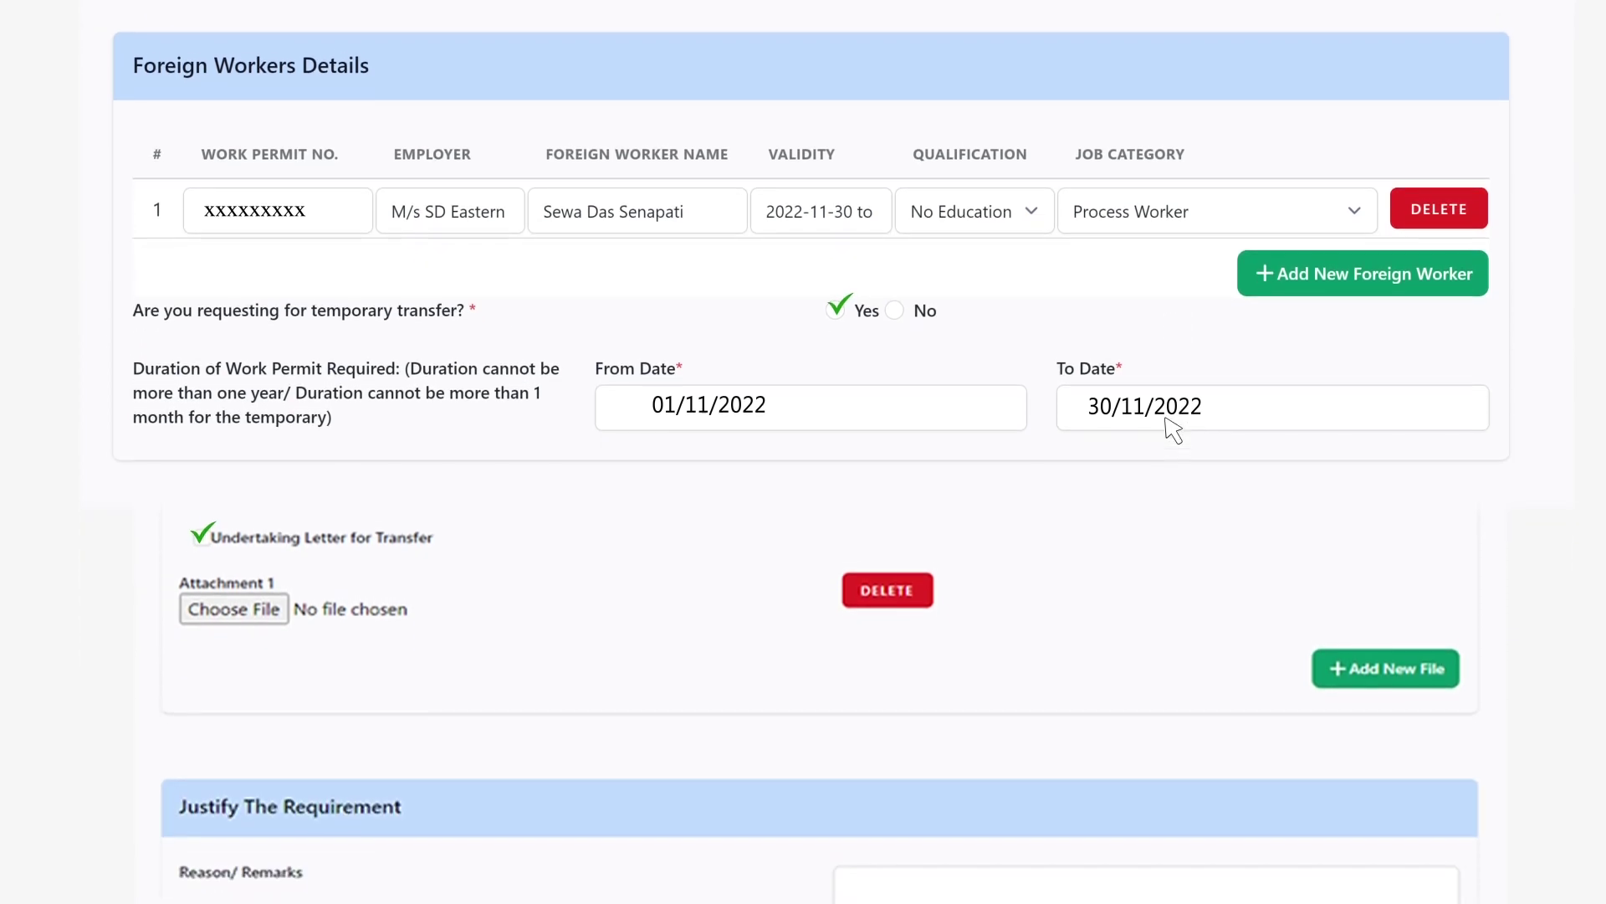
scroll(1174, 429, down, 5)
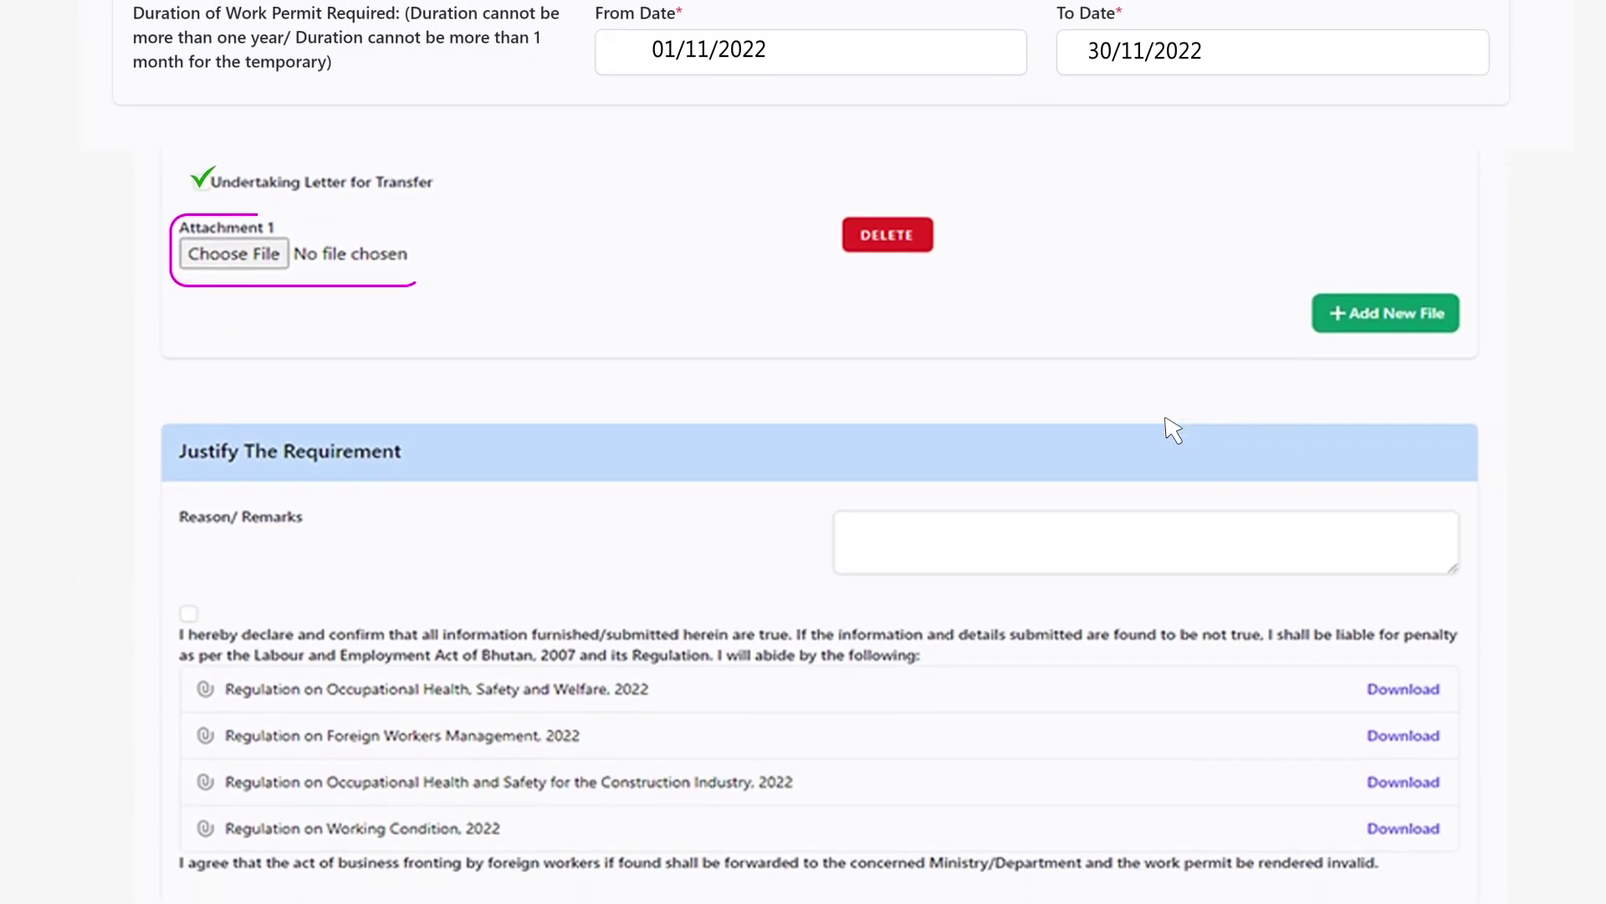